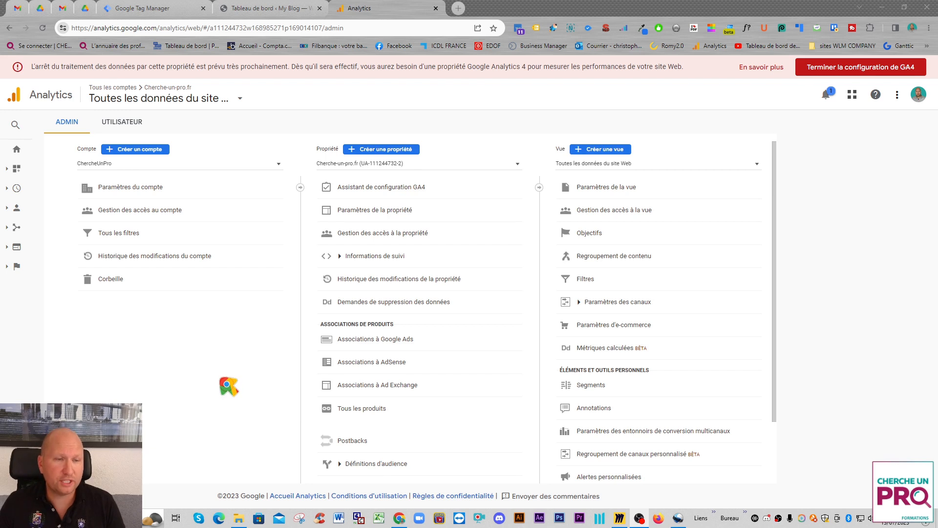
click(253, 9)
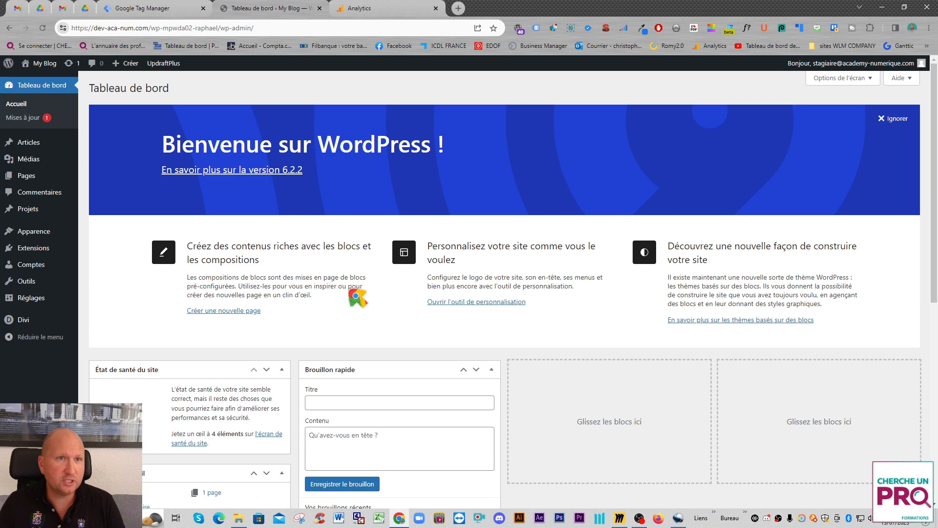
click(151, 11)
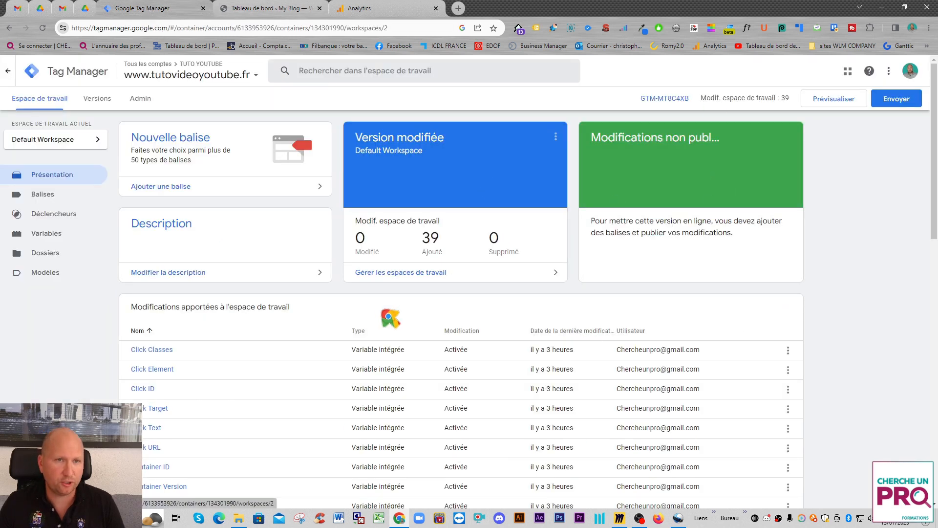
click(271, 8)
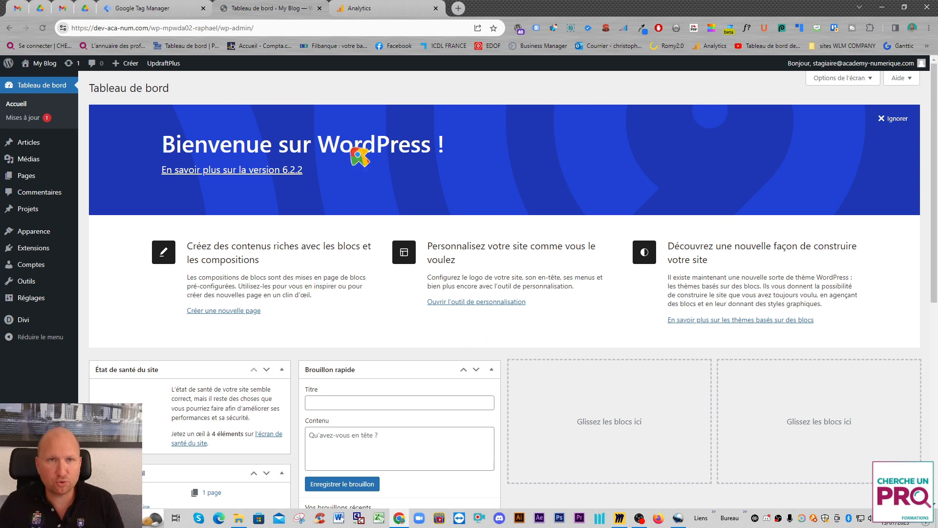
Step: Switch to Google Analytics and start creating an account named TUTO YOUTUBE
click(377, 7)
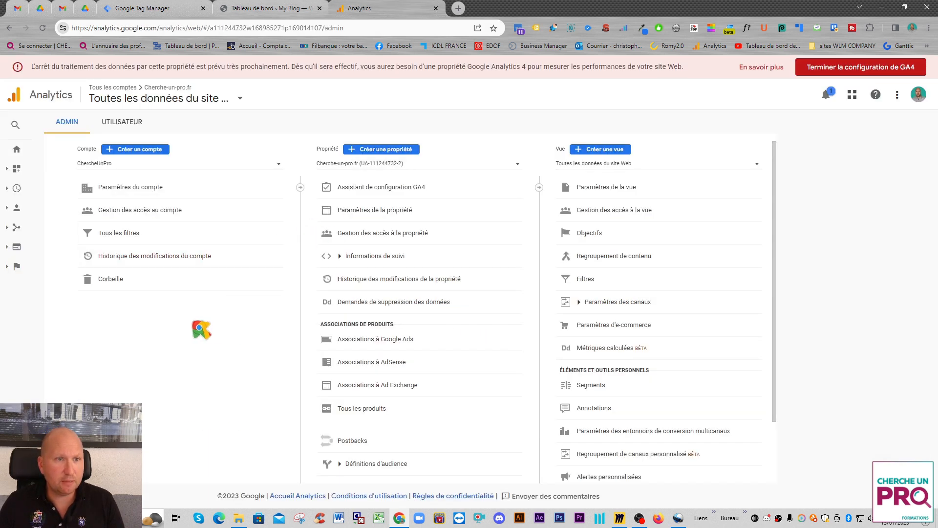
click(131, 149)
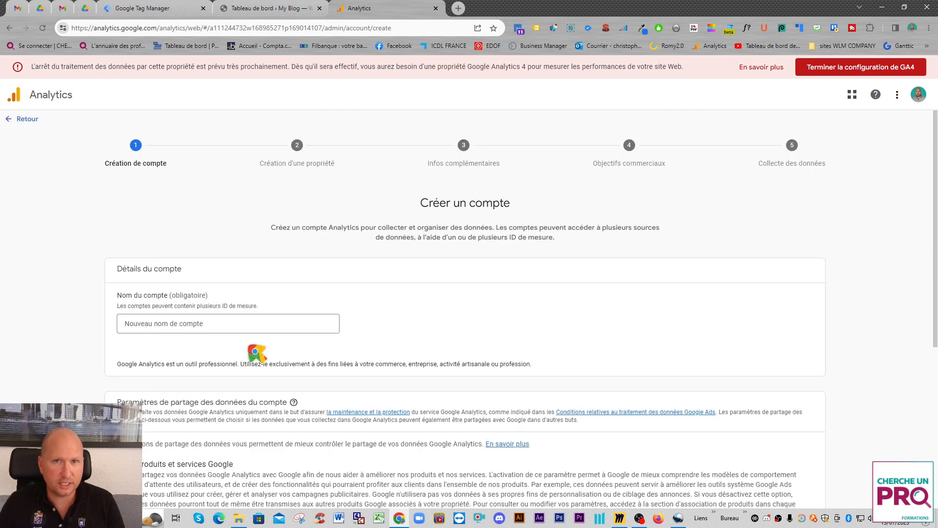
click(180, 324)
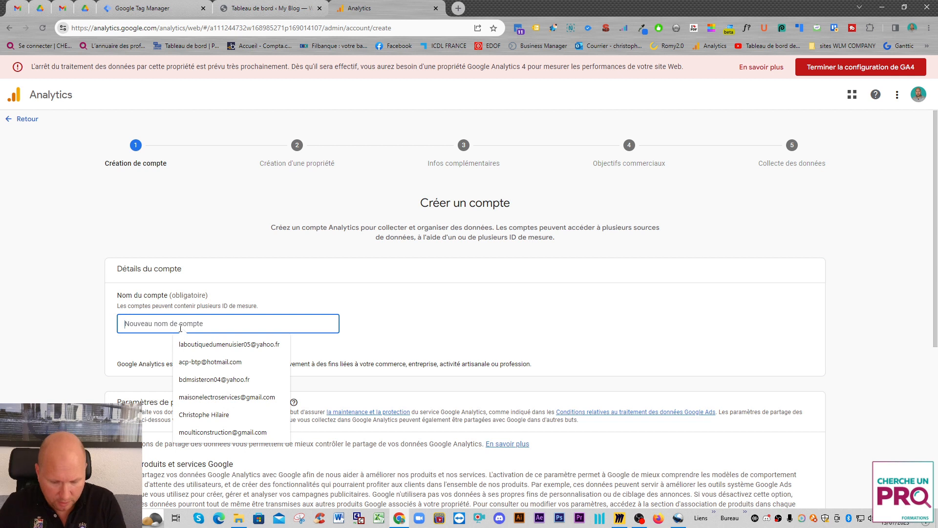
text(TUTO YOTUBE)
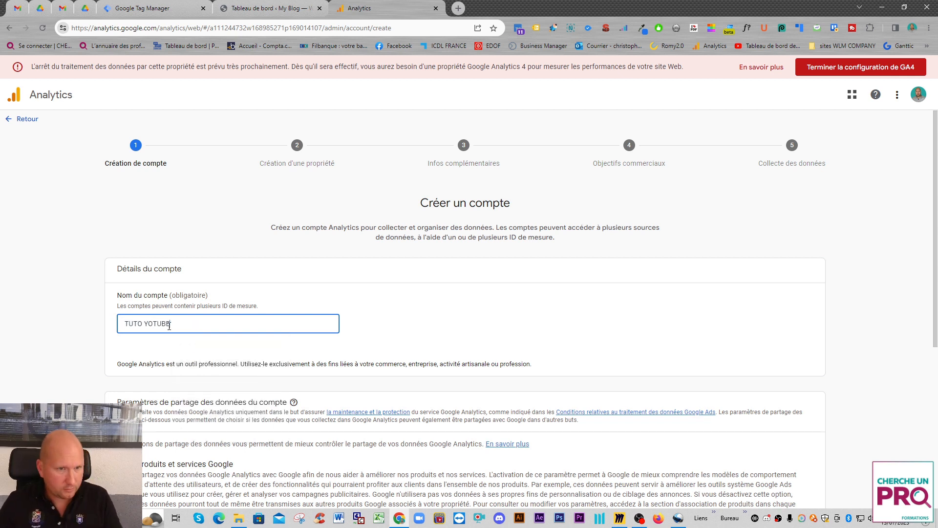
click(195, 364)
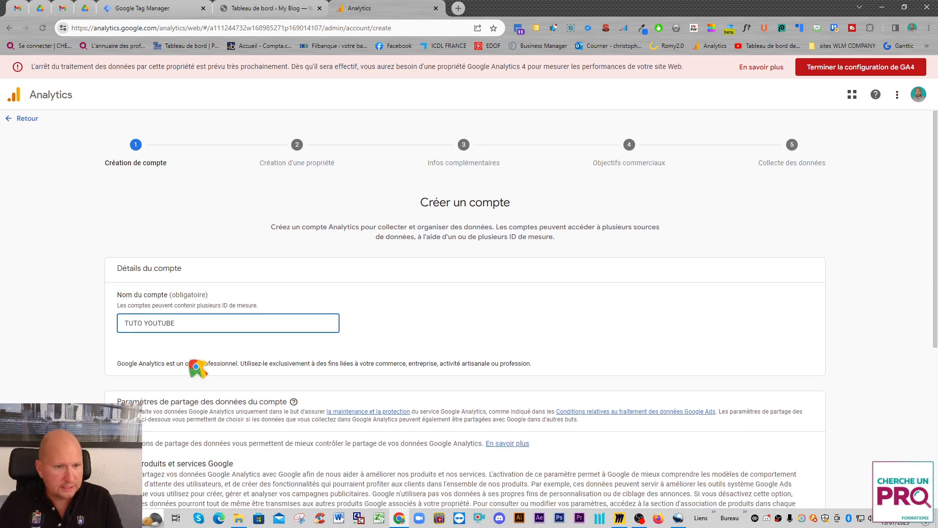
Step: Enable data sharing with "Produits et services Google" for the account and continue to the property setup
scroll(153, 420, down, 5)
click(126, 221)
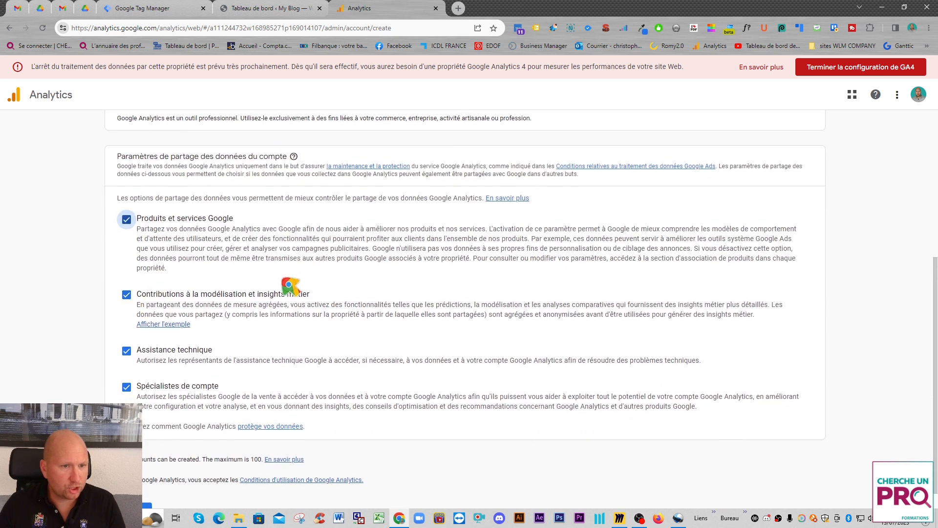
scroll(289, 287, down, 1)
click(129, 488)
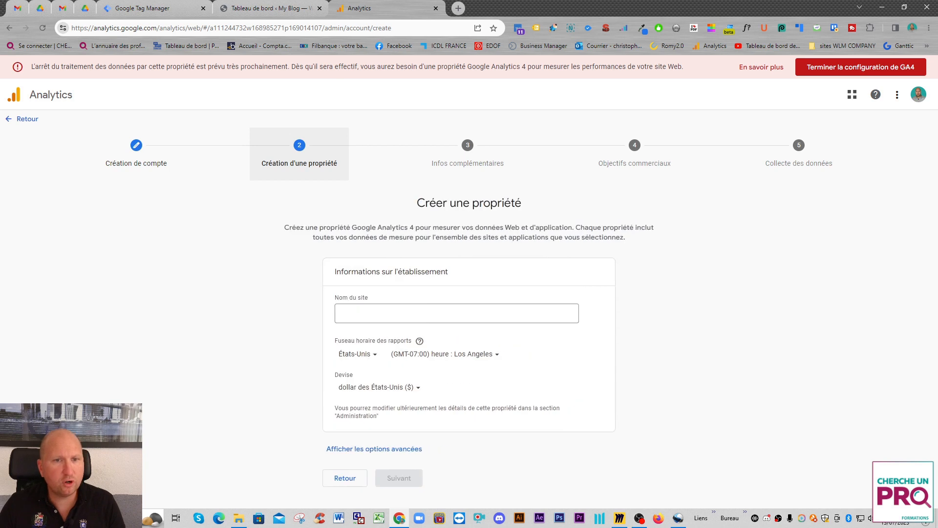
Step: Copy the WordPress site's address without the /wp-admin/ part and use it as the Analytics property's site name
click(393, 311)
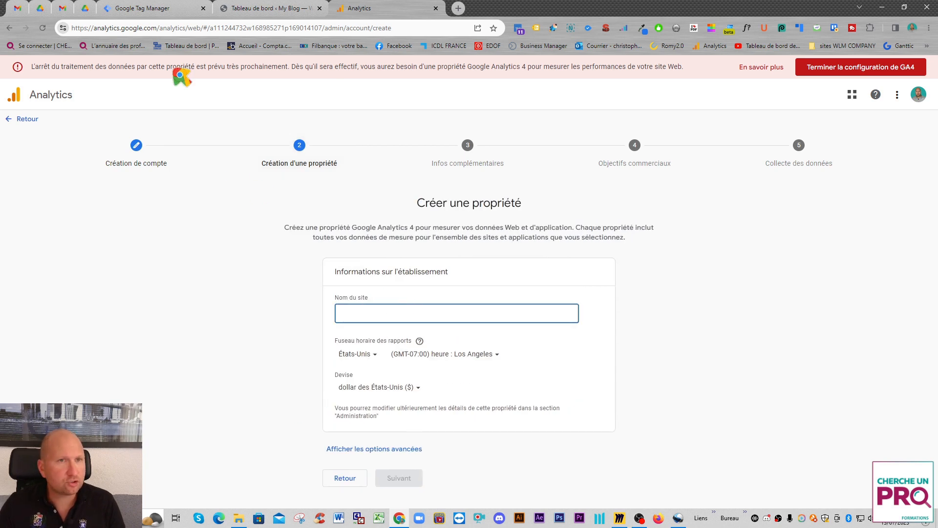
click(284, 10)
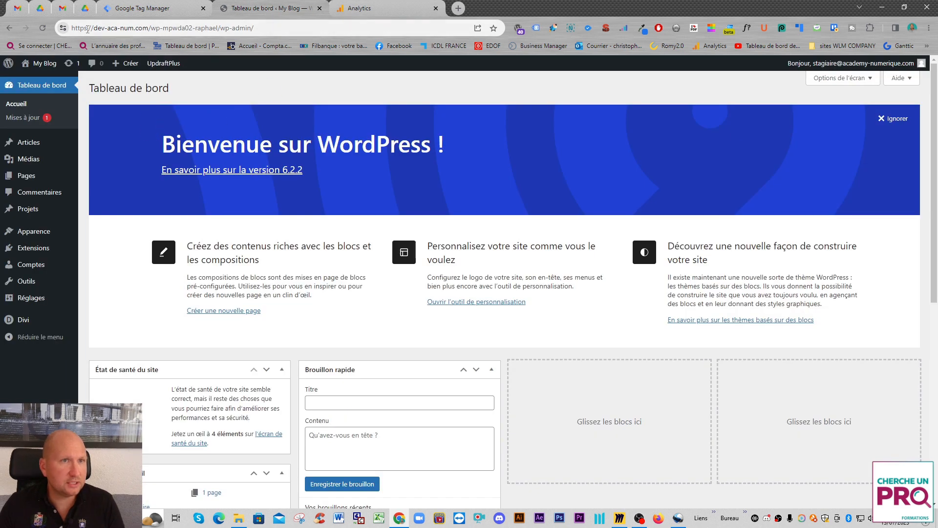
drag(73, 30, 291, 27)
key(ctrl+c)
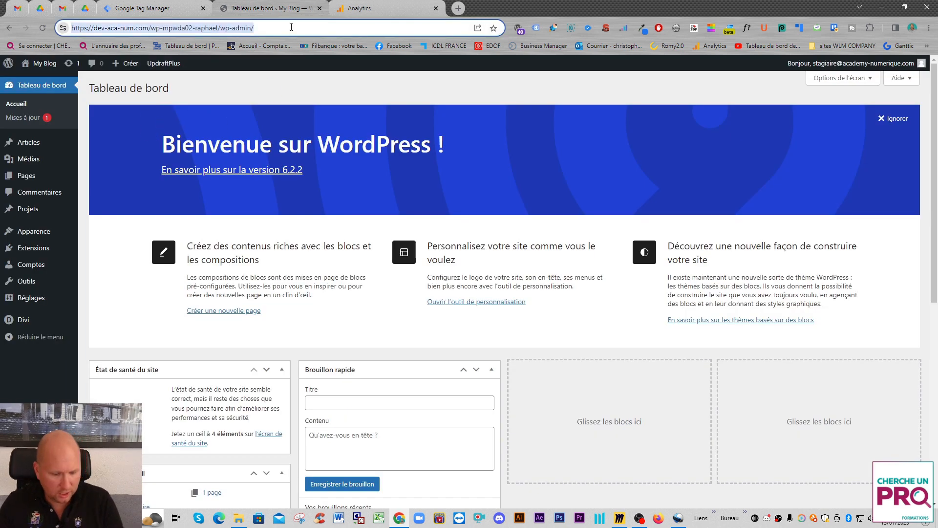
click(190, 27)
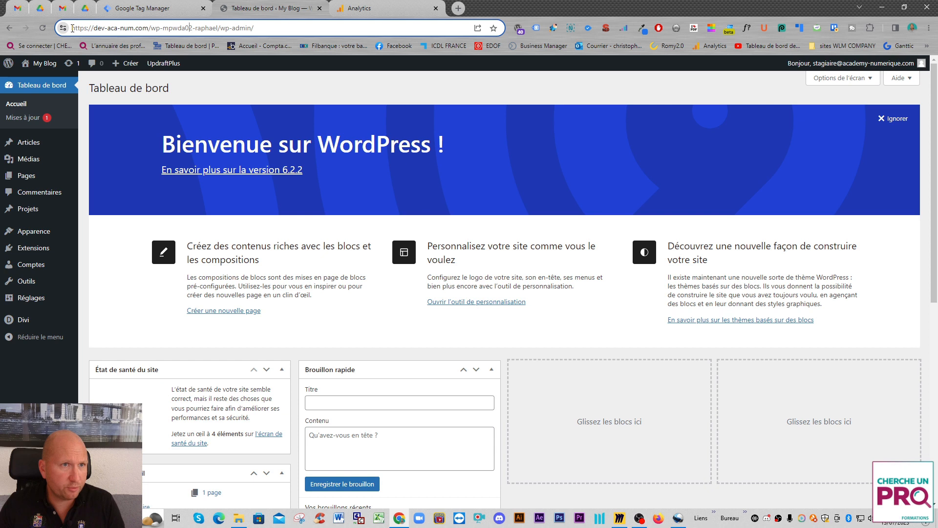
drag(72, 28, 185, 23)
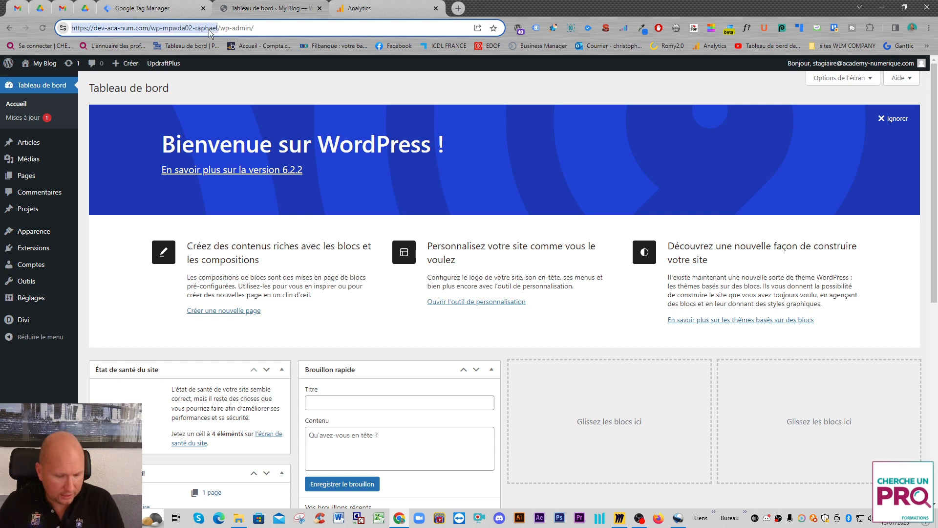
click(371, 10)
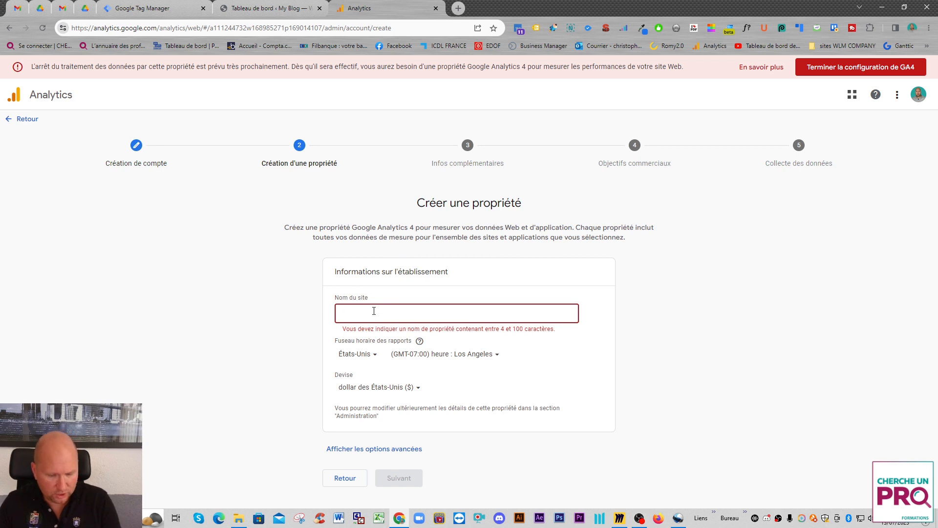
key(ctrl+v)
Step: Set the property's reporting time zone to France and its currency to euro (€)
click(371, 354)
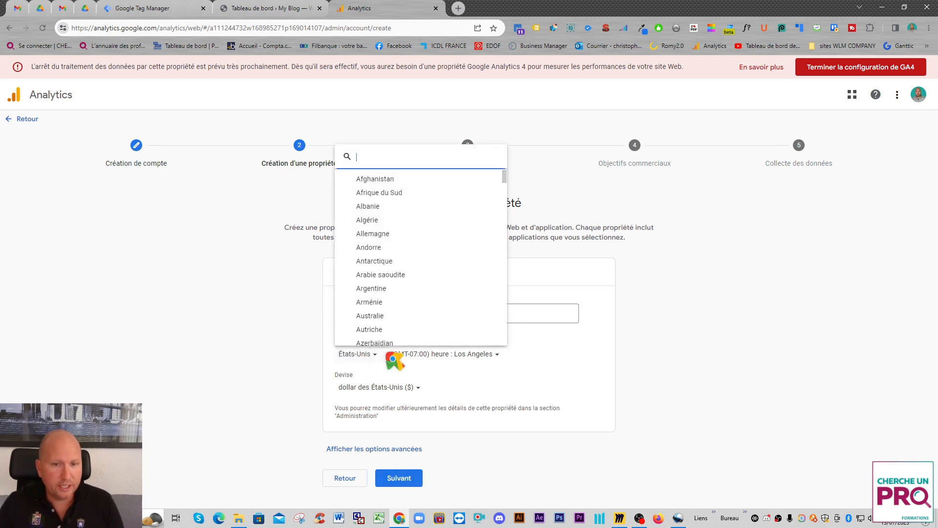
scroll(406, 291, down, 4)
scroll(407, 284, down, 5)
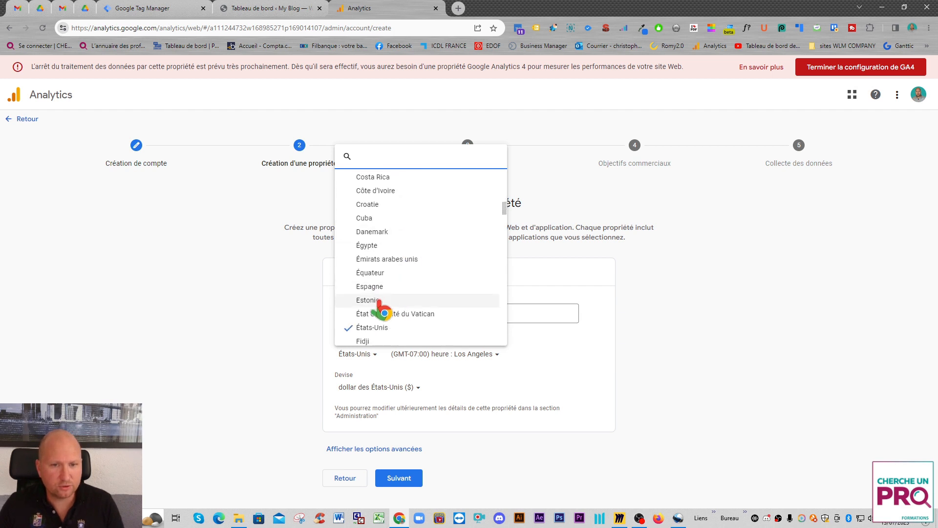
scroll(381, 293, down, 2)
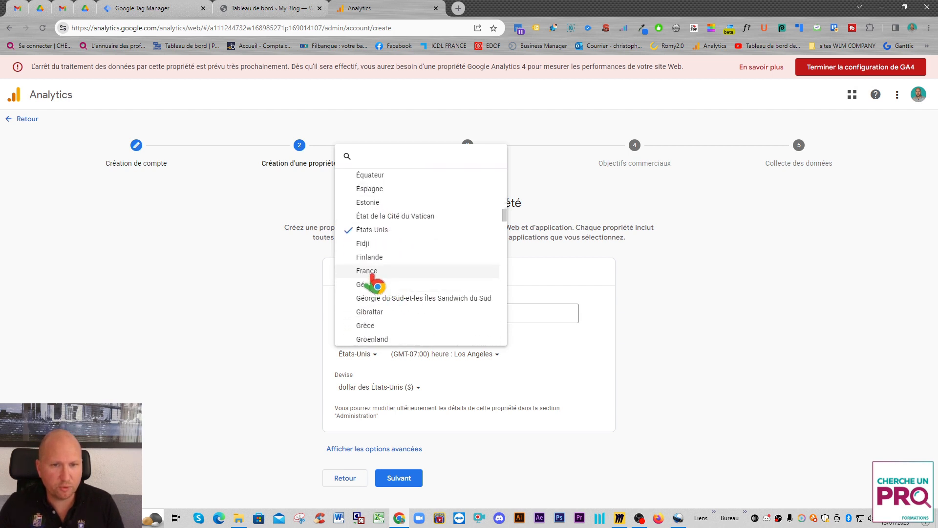
click(371, 272)
click(402, 387)
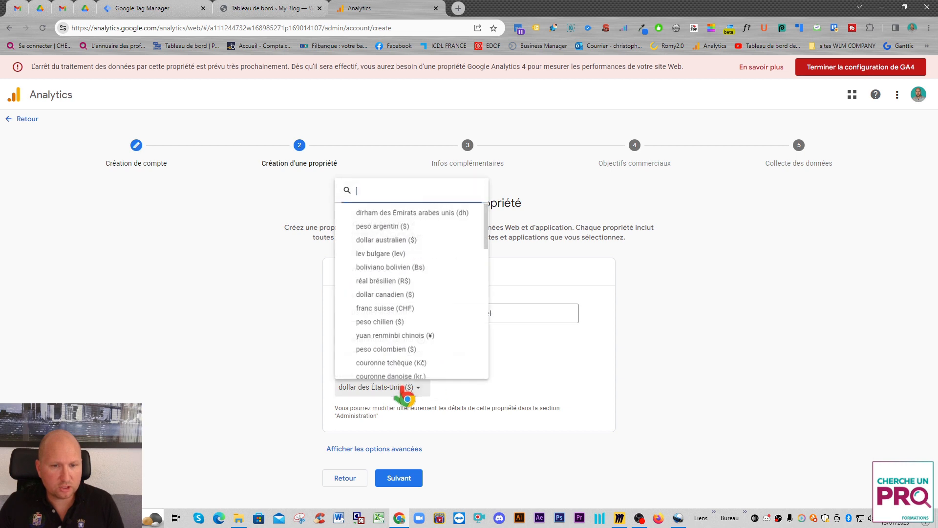
text(eu)
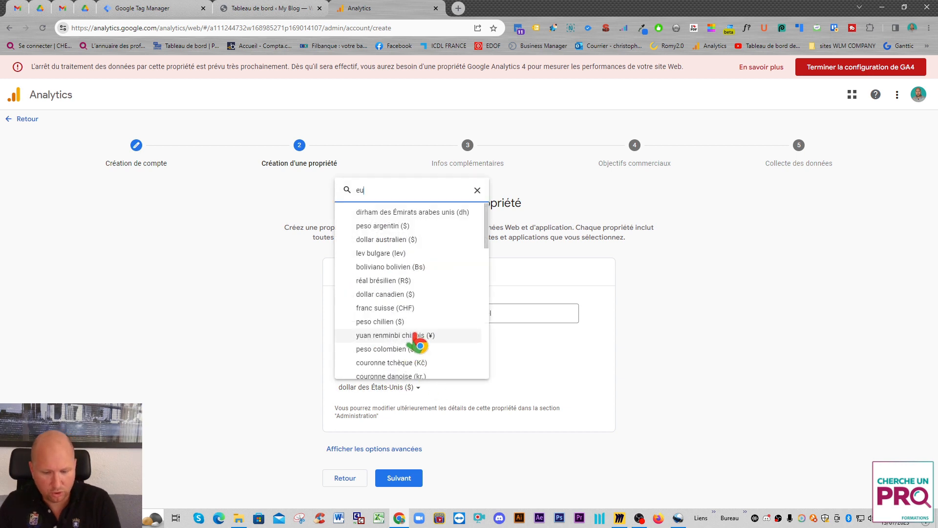
text(r)
click(371, 370)
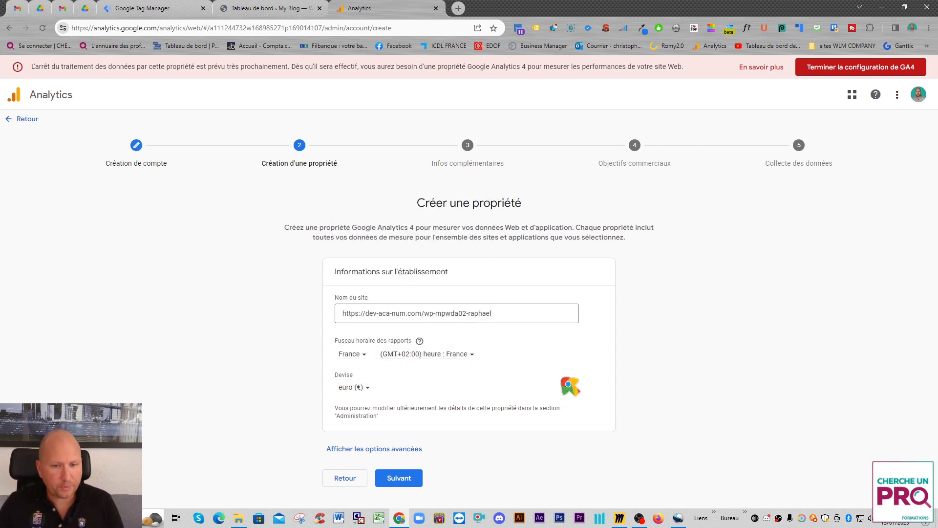
Step: Show the advanced options and continue to the business details without adding a Universal Analytics property
click(392, 450)
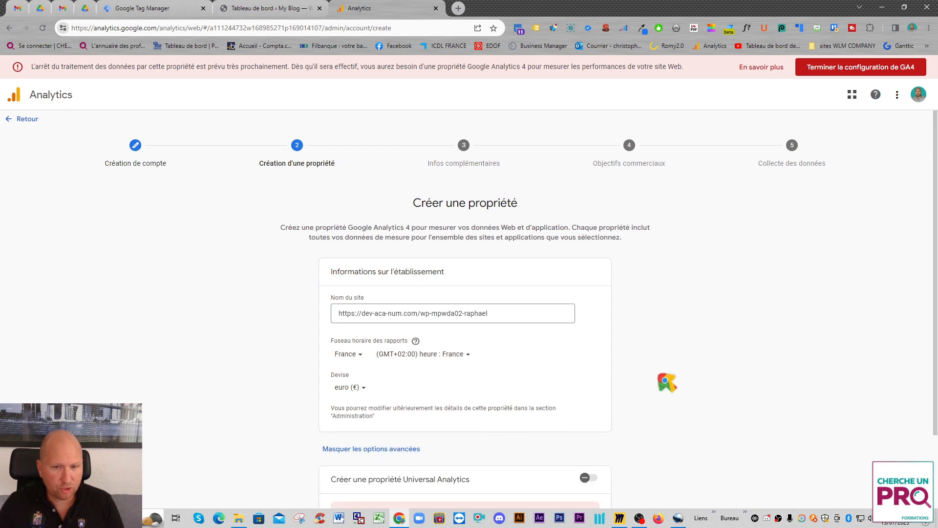
scroll(684, 377, down, 2)
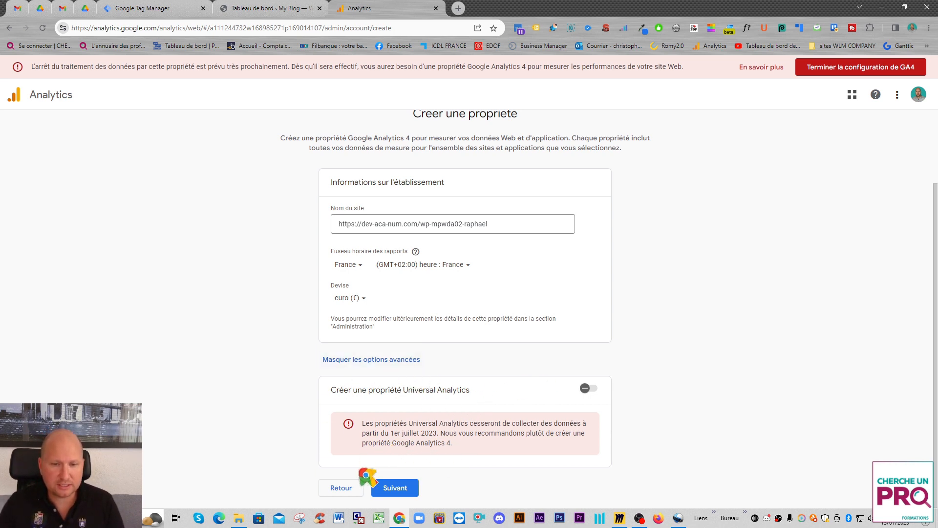
click(392, 490)
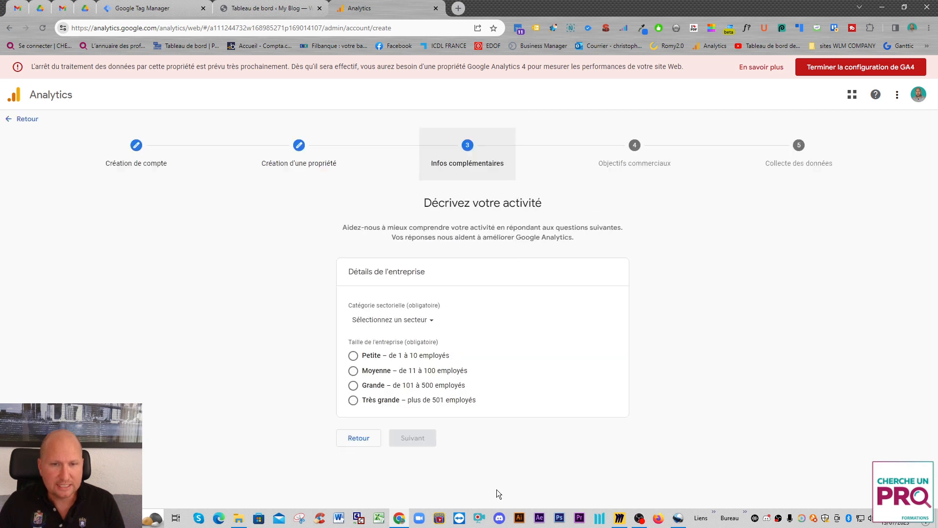
Step: Describe the business as Finance with a size of Petite (1 to 10 employees) and continue to the objectives
click(384, 322)
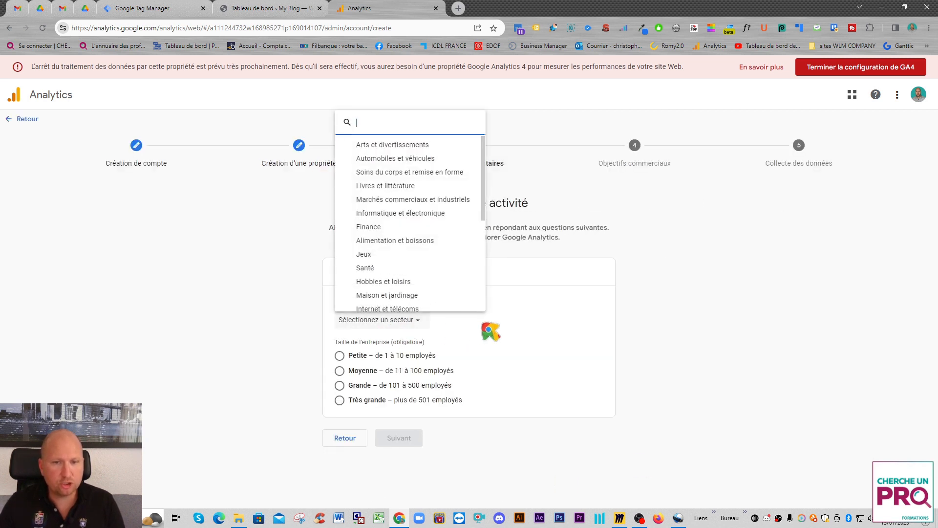
click(378, 224)
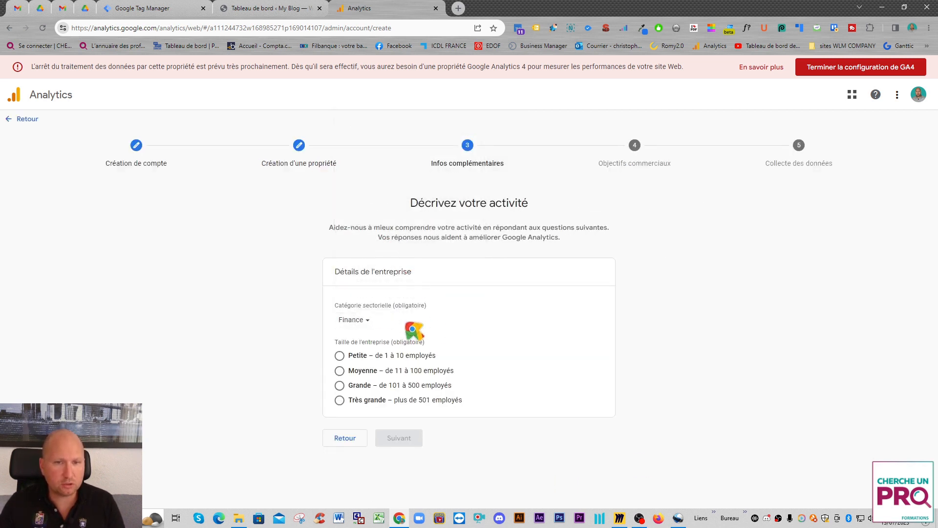
click(340, 355)
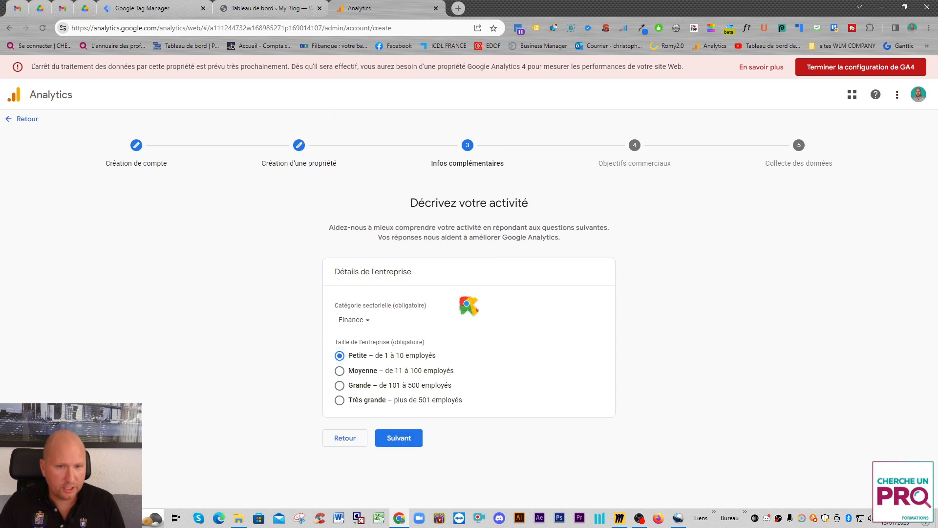
click(404, 440)
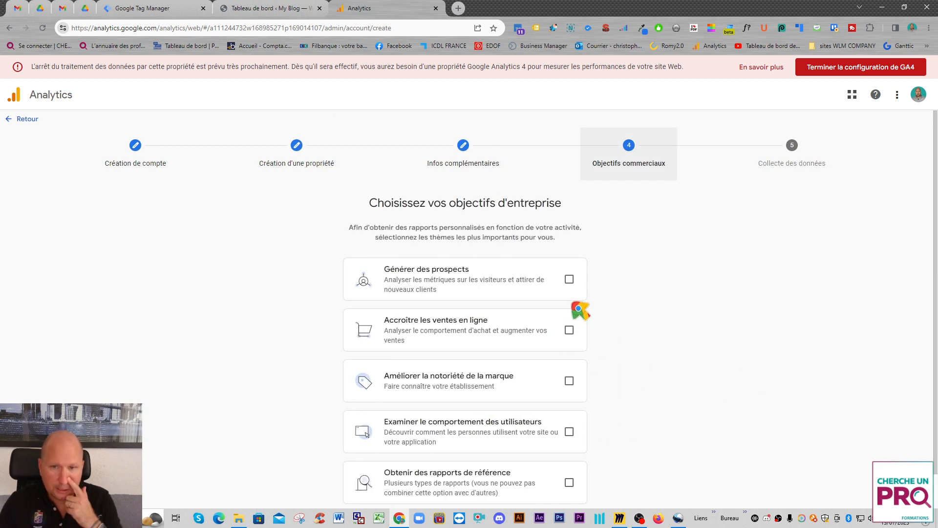
Step: Select the prospects, online sales, brand awareness and user behaviour objectives, and submit the account creation
click(570, 279)
click(569, 330)
click(569, 381)
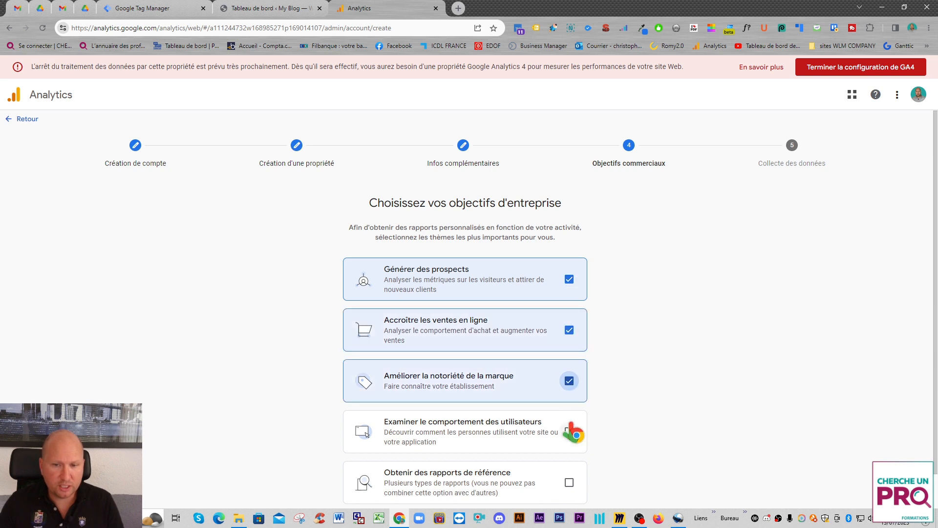
click(569, 431)
scroll(615, 437, down, 1)
click(440, 487)
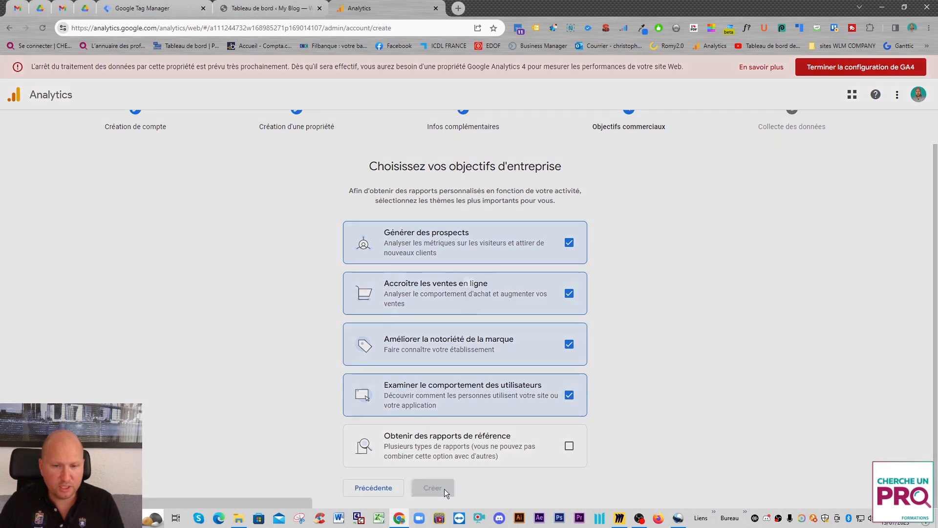
Step: Set the terms of use country to France and tick acceptance of the GDPR data processing terms
click(373, 172)
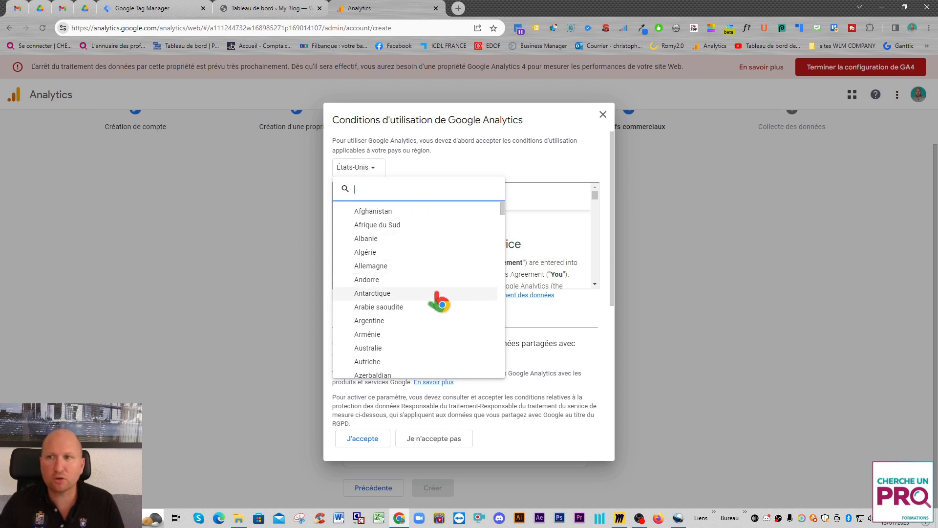
scroll(439, 299, down, 12)
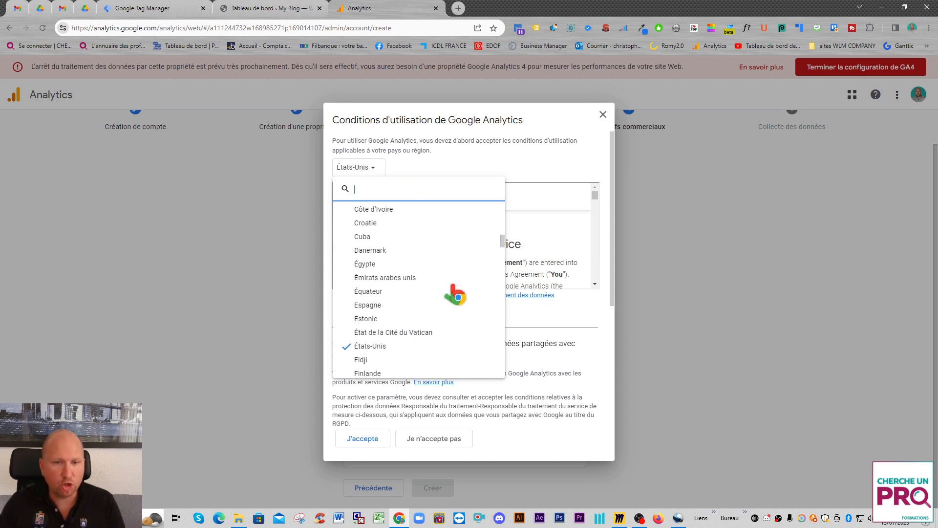
scroll(386, 356, down, 2)
click(443, 337)
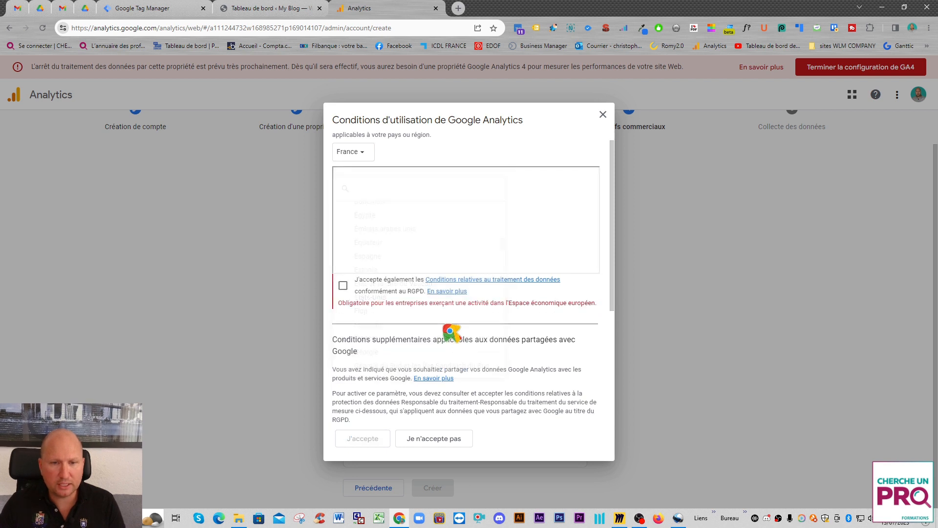
scroll(454, 328, down, 3)
click(337, 153)
scroll(436, 233, down, 1)
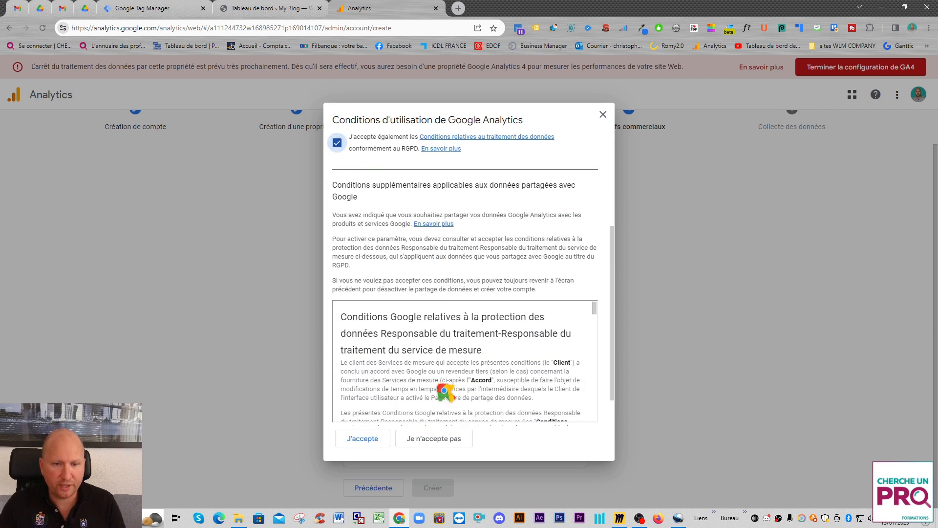
Step: Accept the controller-to-controller data protection terms for data shared with Google and agree to the Analytics terms of use
scroll(423, 412, down, 5)
click(363, 438)
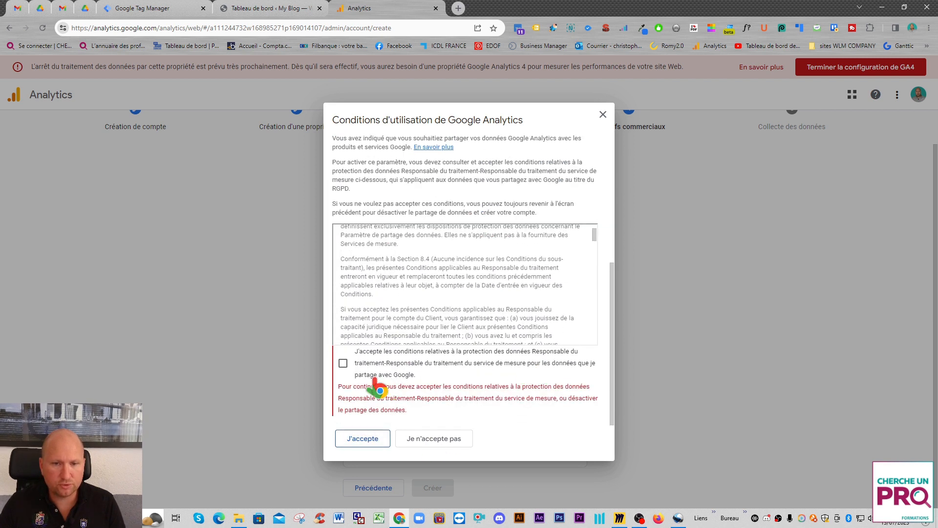
click(344, 362)
click(360, 439)
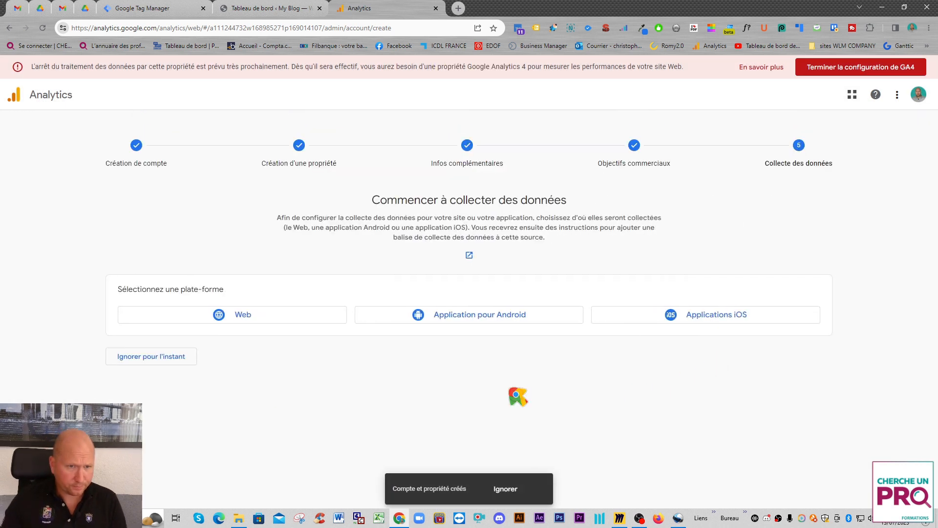
Step: Choose the Web platform for data collection and name the new stream "tuto youtube 2023"
click(236, 318)
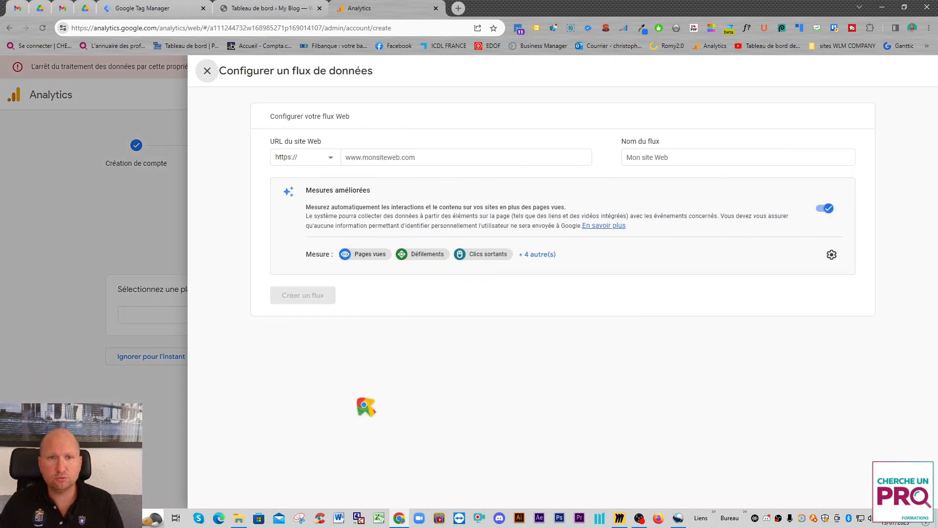
click(680, 161)
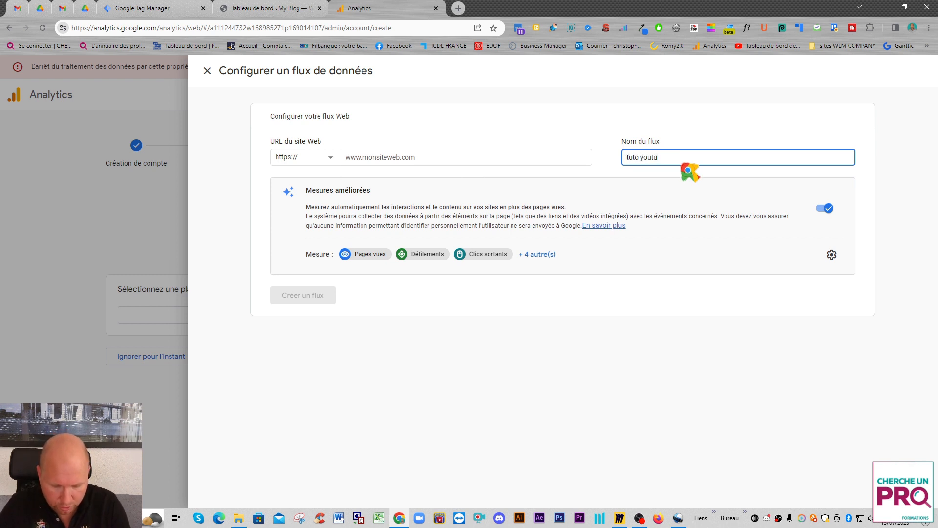
click(607, 299)
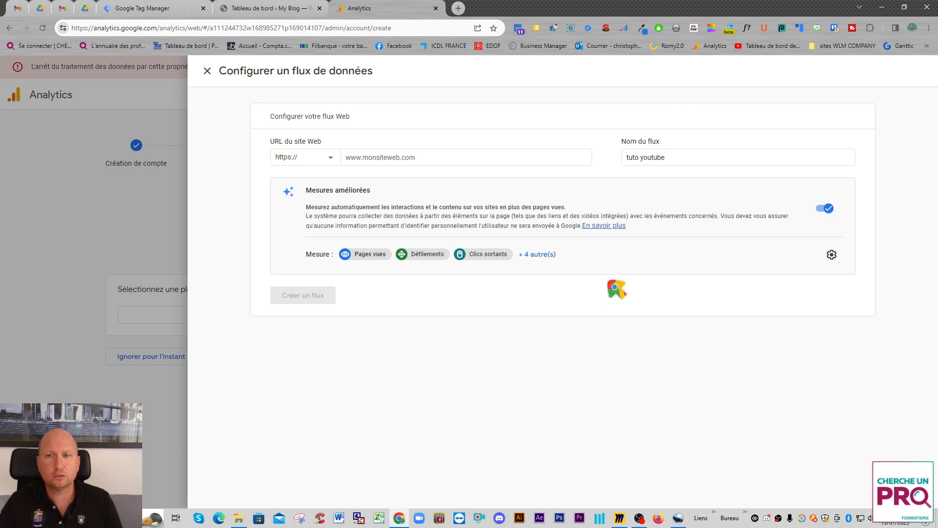
click(688, 158)
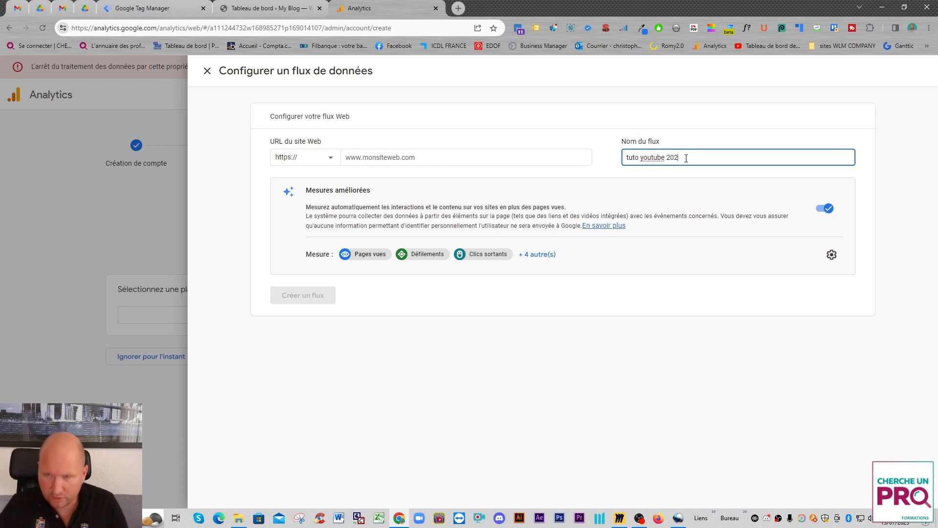
text(2023)
click(581, 141)
click(383, 158)
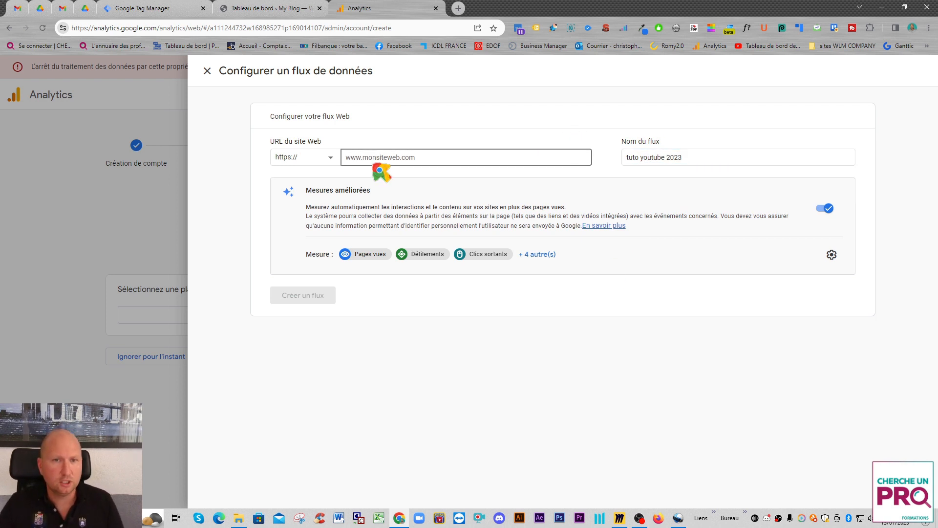
text(https://dev-aca-num.com/wp-mpwda02-raphael)
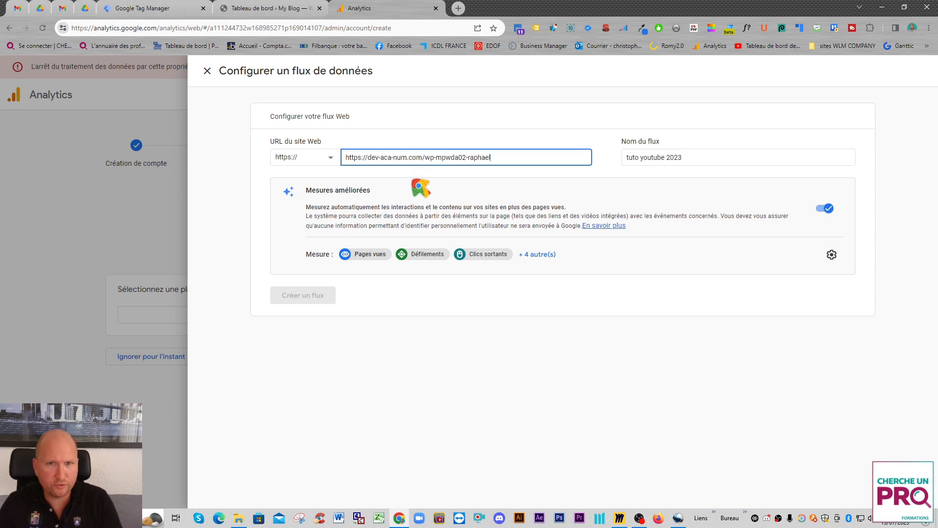
drag(368, 157, 344, 158)
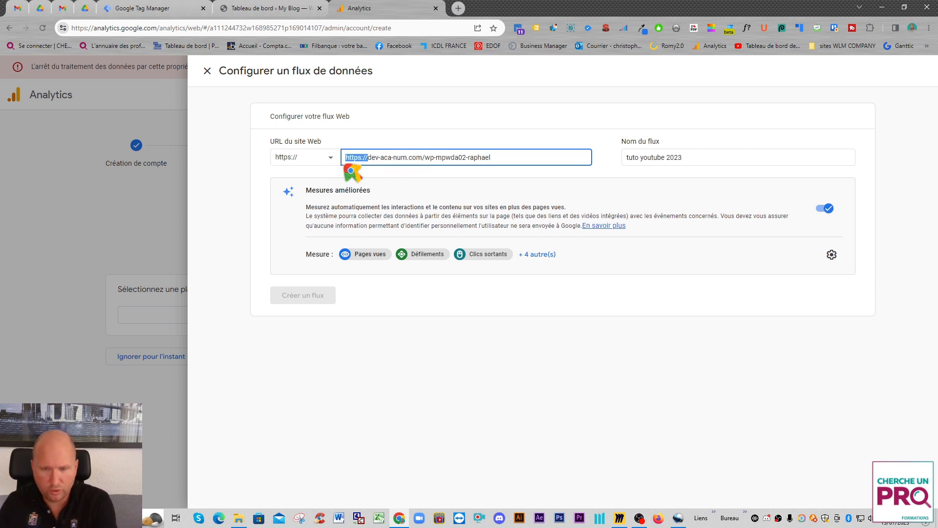
key(BackSpace)
click(497, 292)
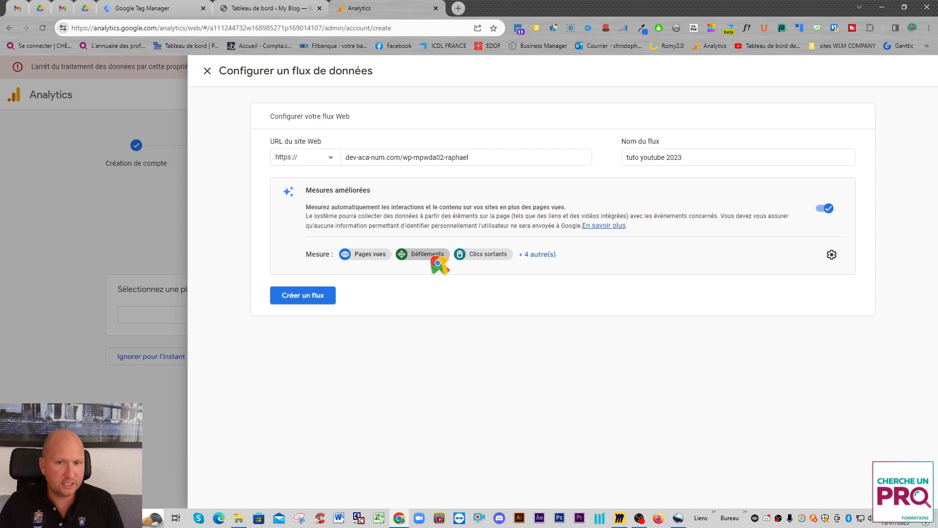
Step: Expand the list of enhanced measurements, create the web stream and dismiss its installation instructions
click(536, 254)
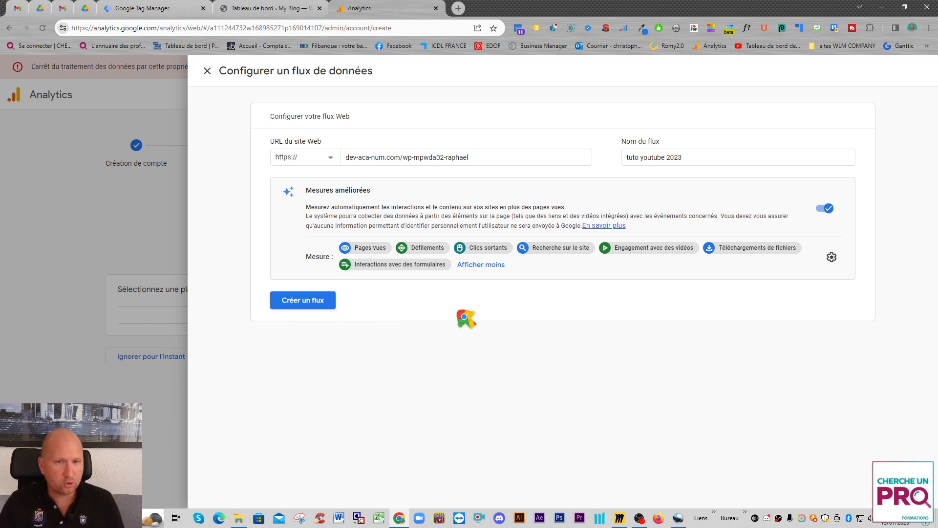
click(304, 301)
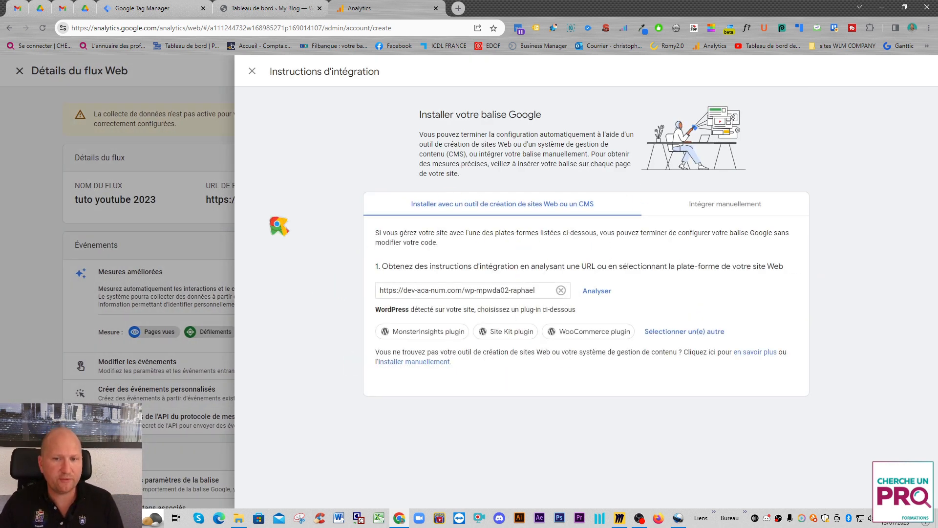
click(252, 72)
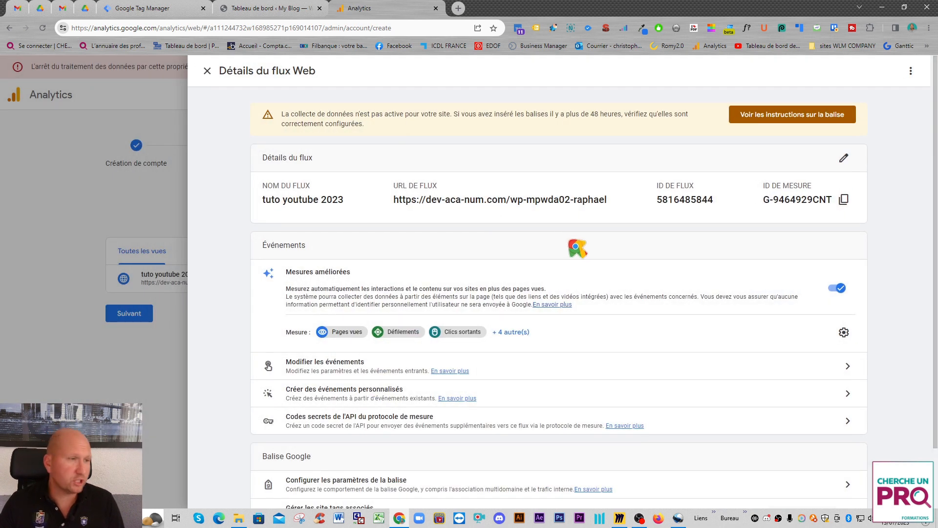
Step: Switch to Google Tag Manager, and examine the "tag manager tuto" diagram in Miro before returning to the workspace
click(142, 9)
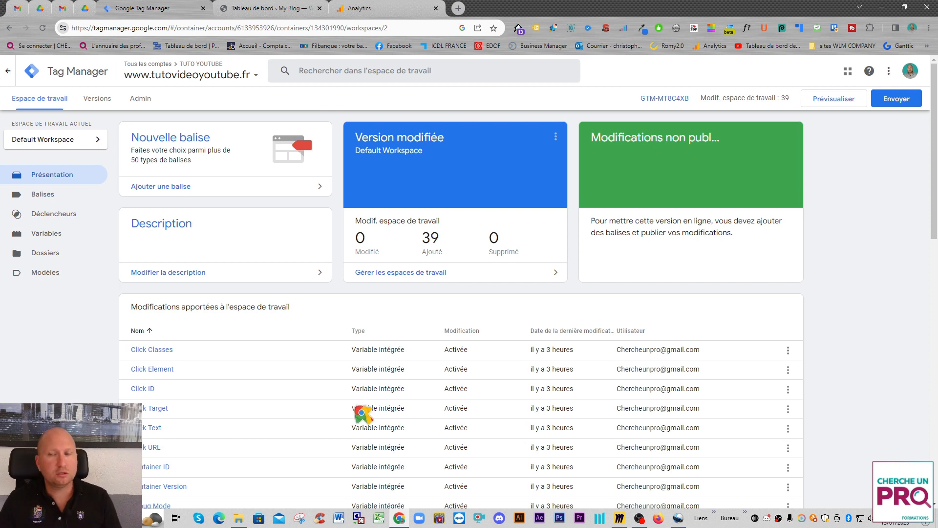
scroll(289, 376, down, 3)
scroll(364, 381, up, 3)
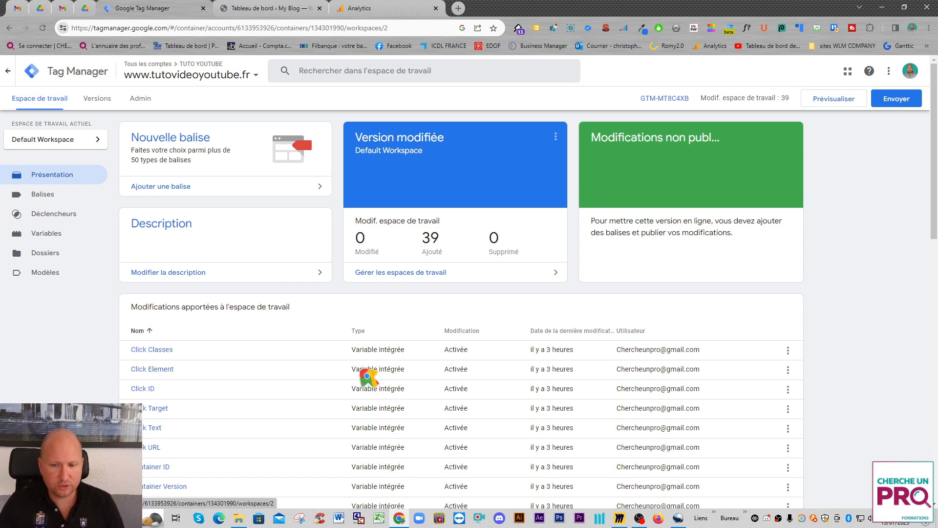
click(619, 518)
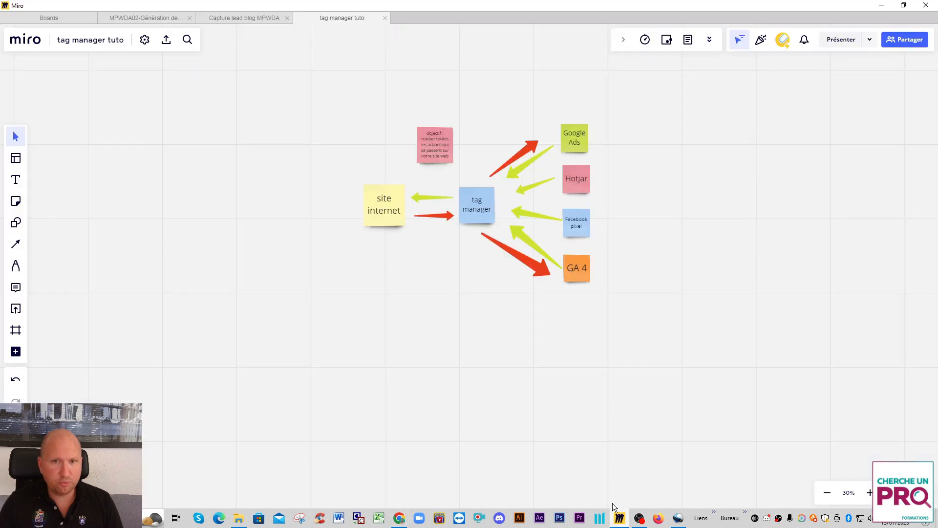
scroll(526, 176, up, 5)
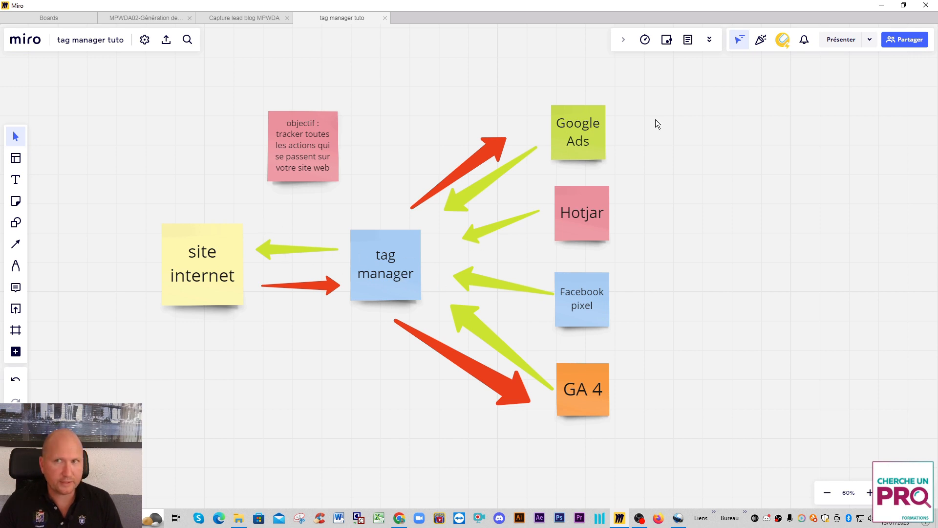
click(882, 5)
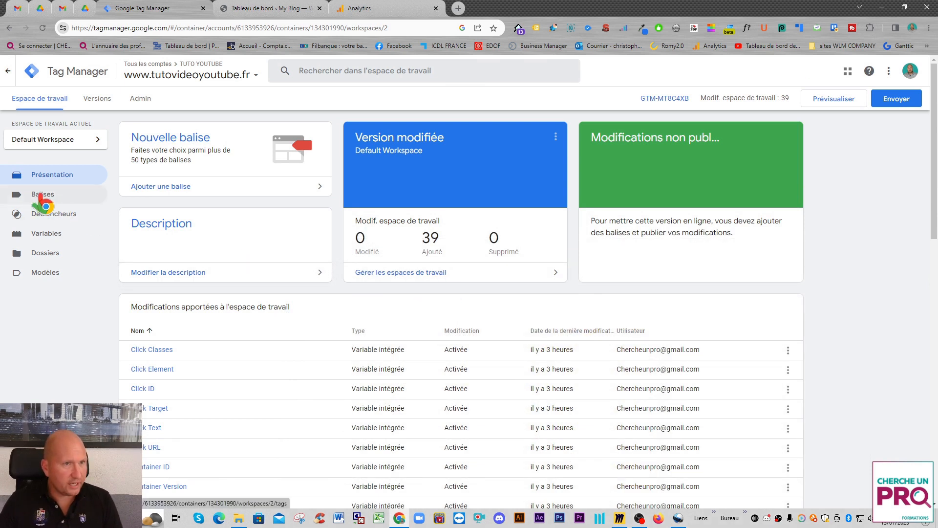
Step: Create a new tag in the Tag Manager container and name it "GA4 - Connexion au site web"
click(42, 195)
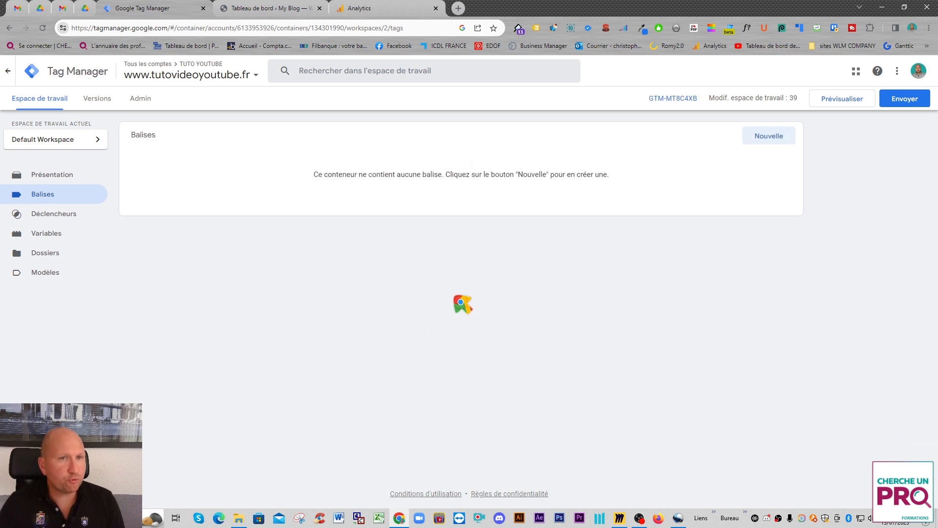
click(769, 138)
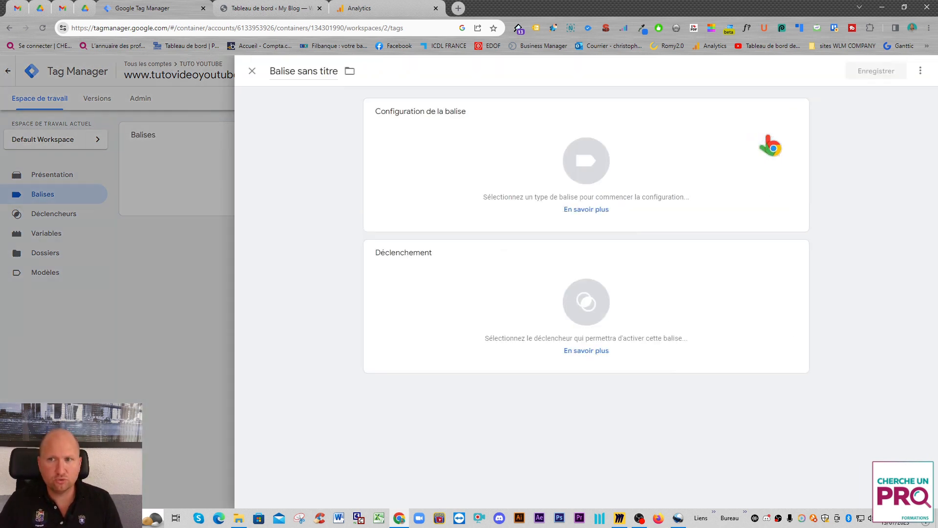
click(298, 73)
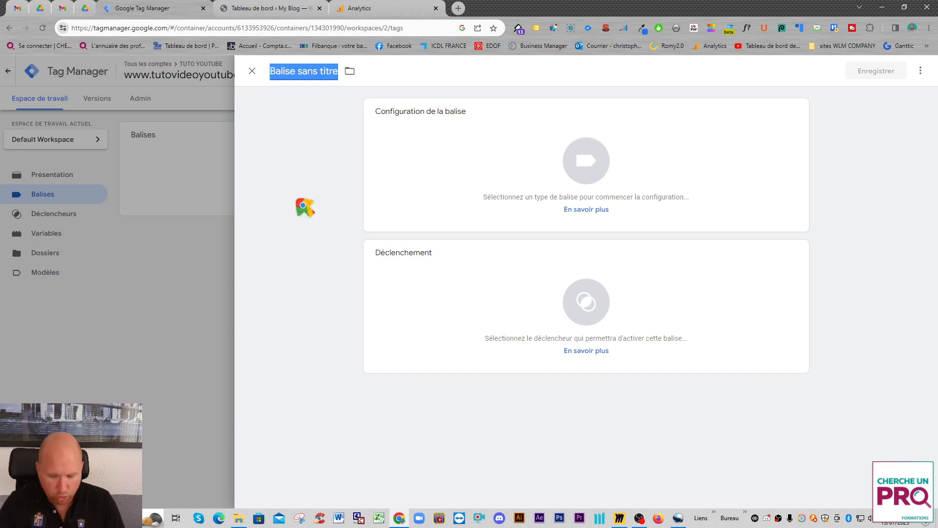
text(GA4 - Connexion au site web)
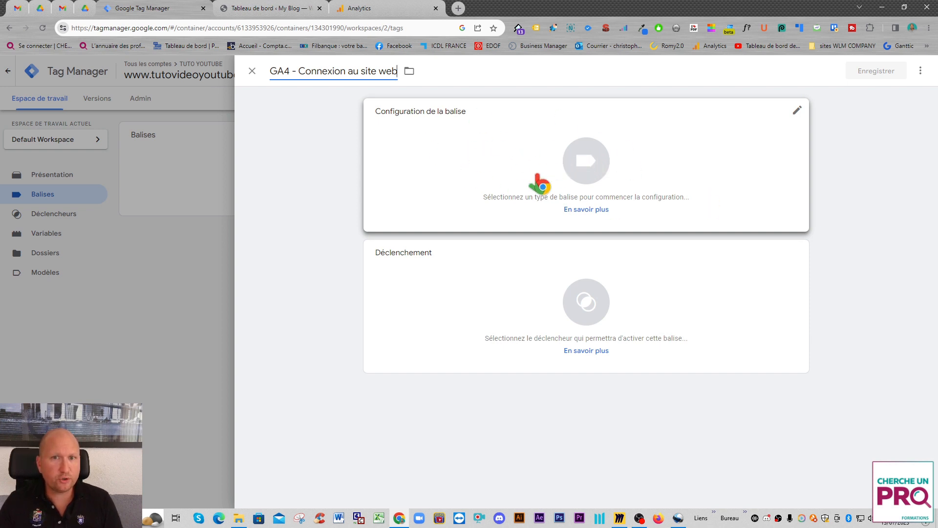
Step: Set the tag type to Google Analytics : Configuration GA4
click(589, 164)
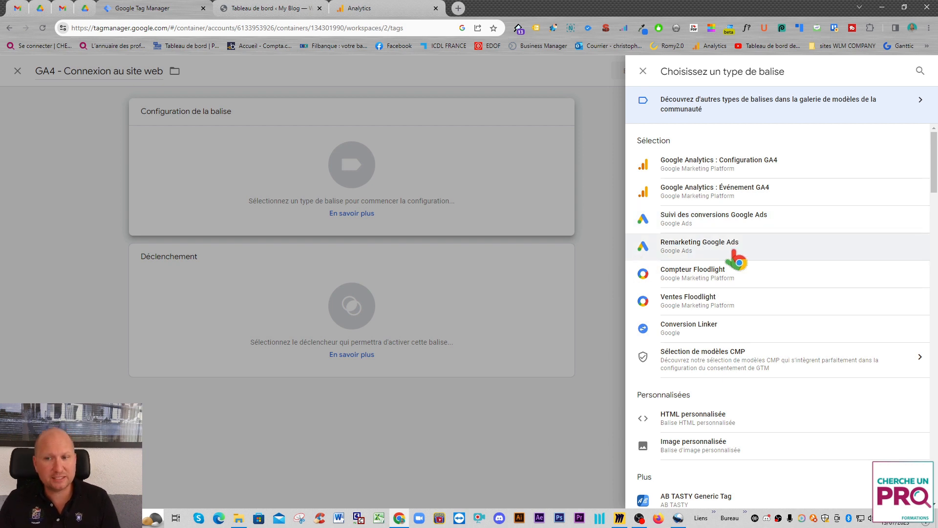
scroll(720, 308, down, 8)
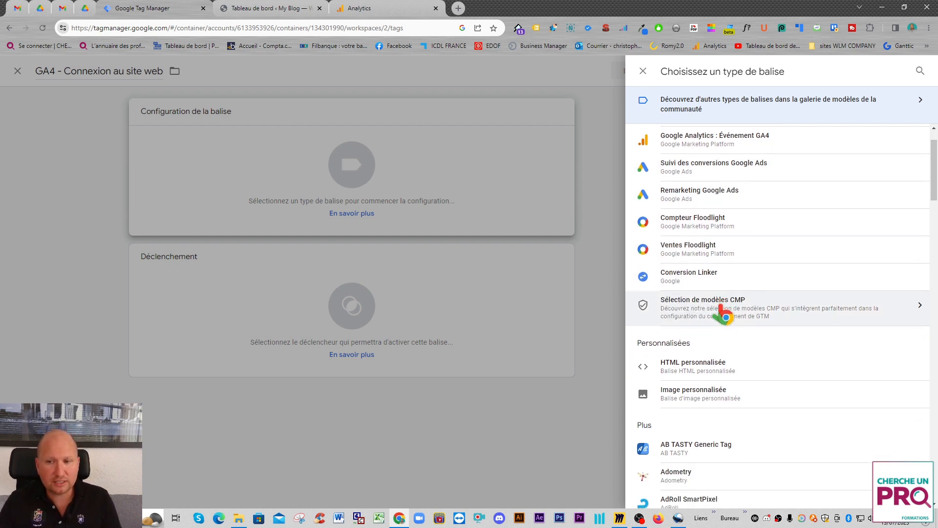
scroll(724, 325, up, 8)
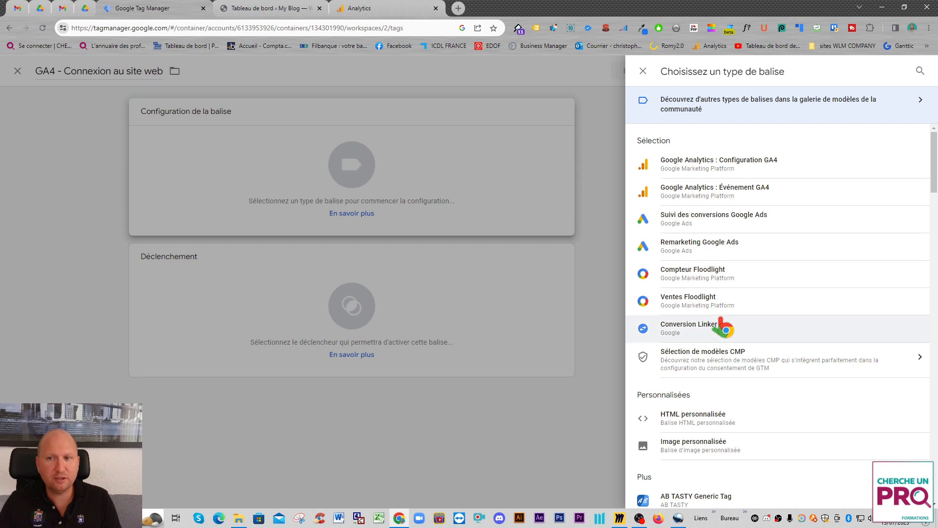
click(727, 171)
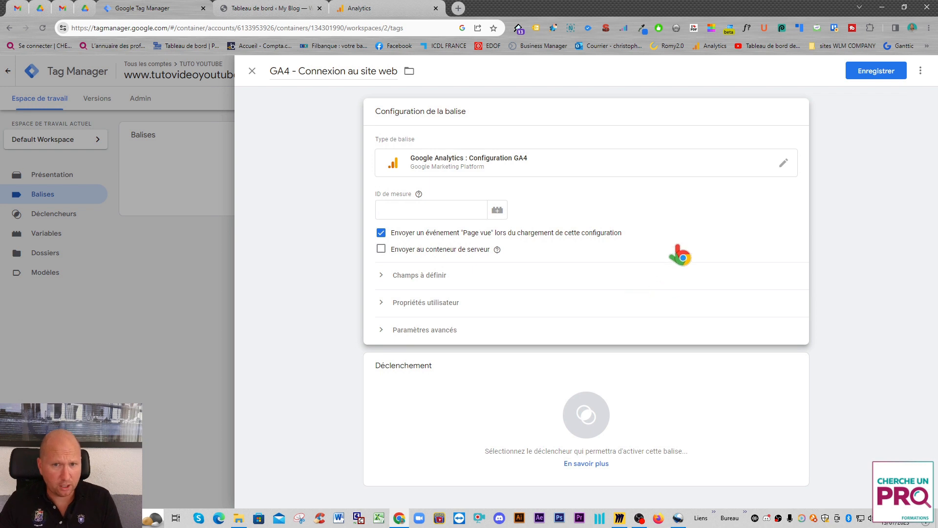
Step: Switch to Google Analytics and copy the web stream's measurement ID for the tag's empty ID field
click(405, 210)
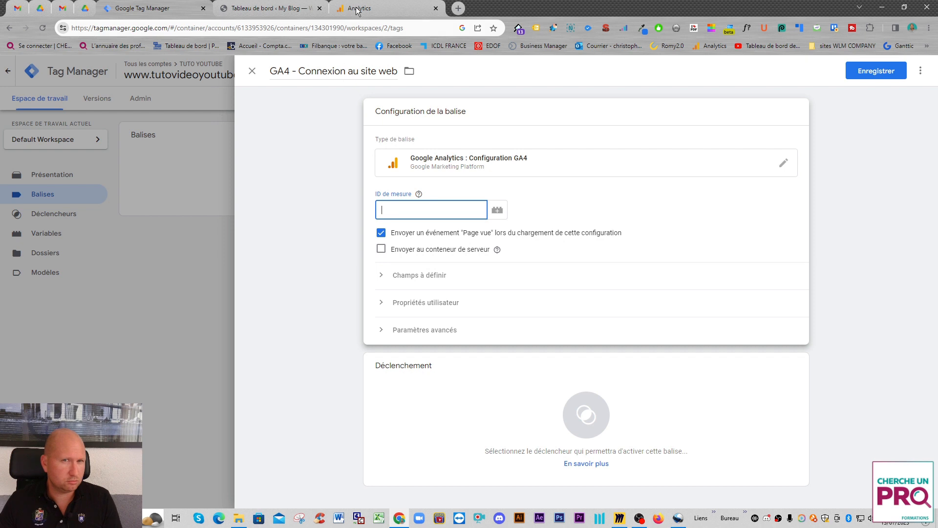
click(383, 7)
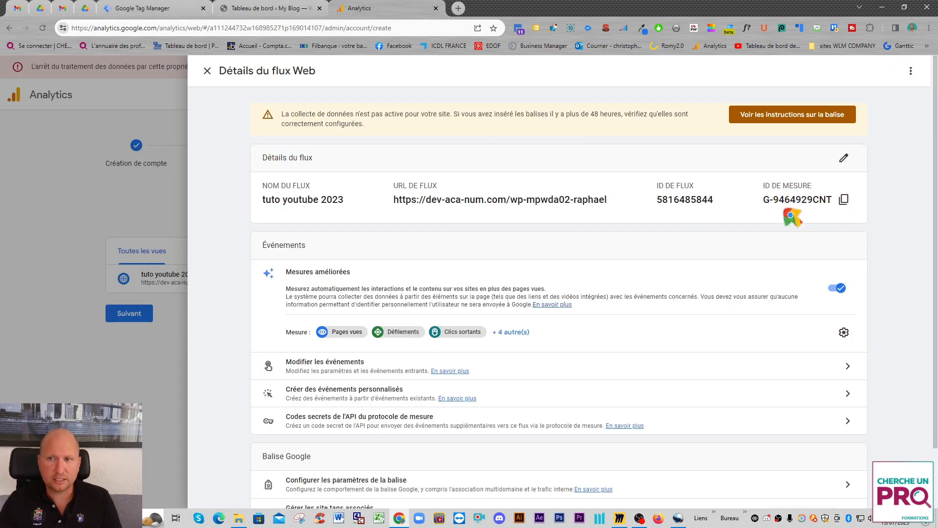
click(844, 199)
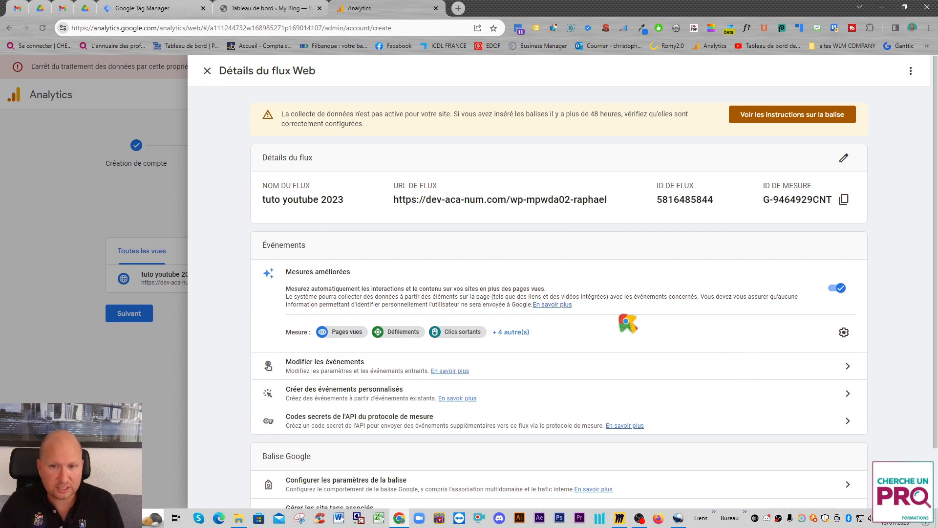
Step: Close the web stream details, finish the data collection setup and go to the Analytics home page
click(208, 70)
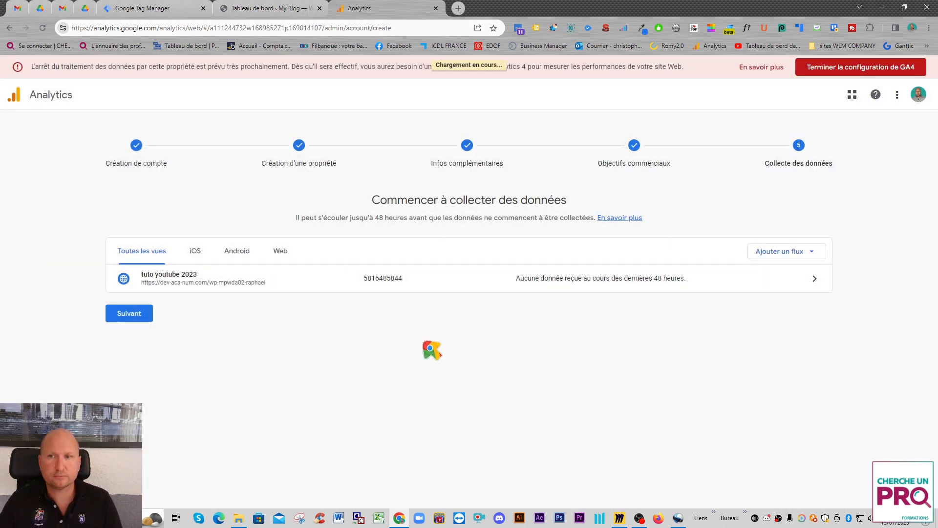
click(128, 313)
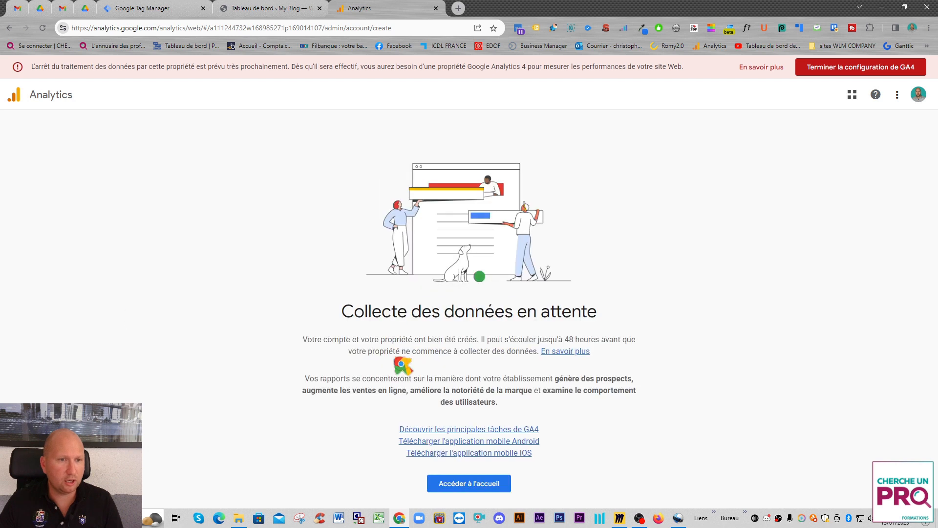
click(473, 485)
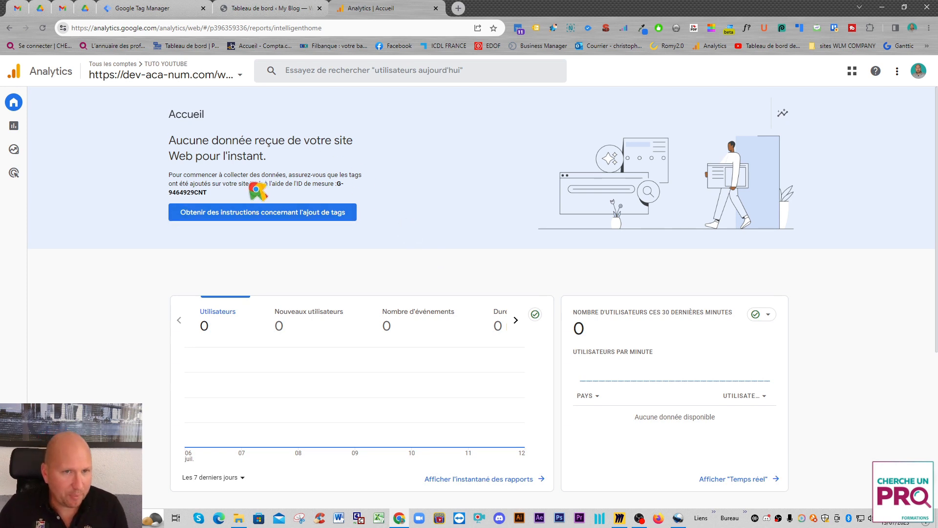
Step: Search Analytics for "id" and copy the measurement ID of the tuto youtube 2023 stream
click(335, 73)
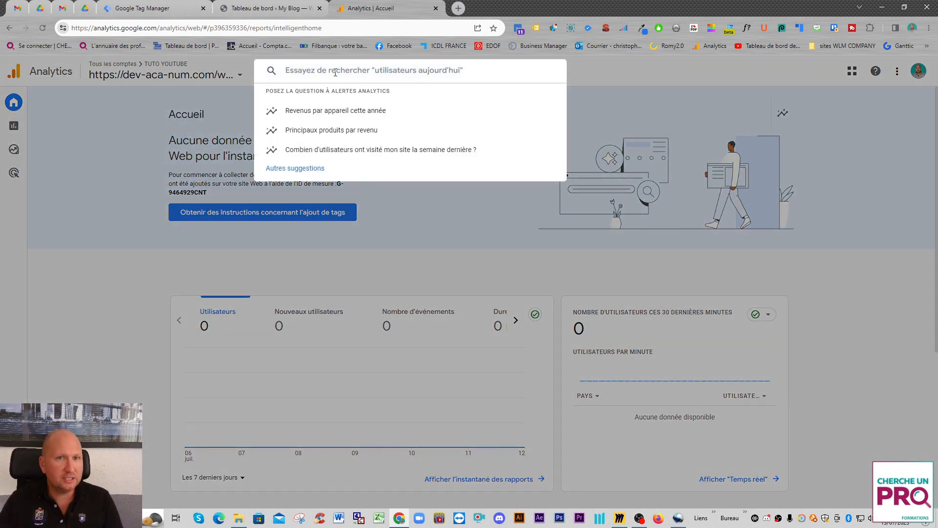
text(id)
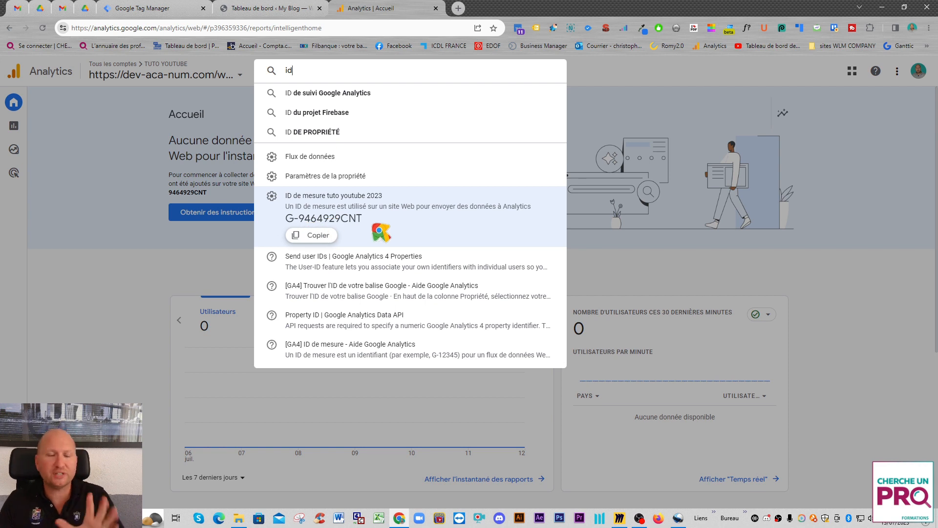
click(323, 236)
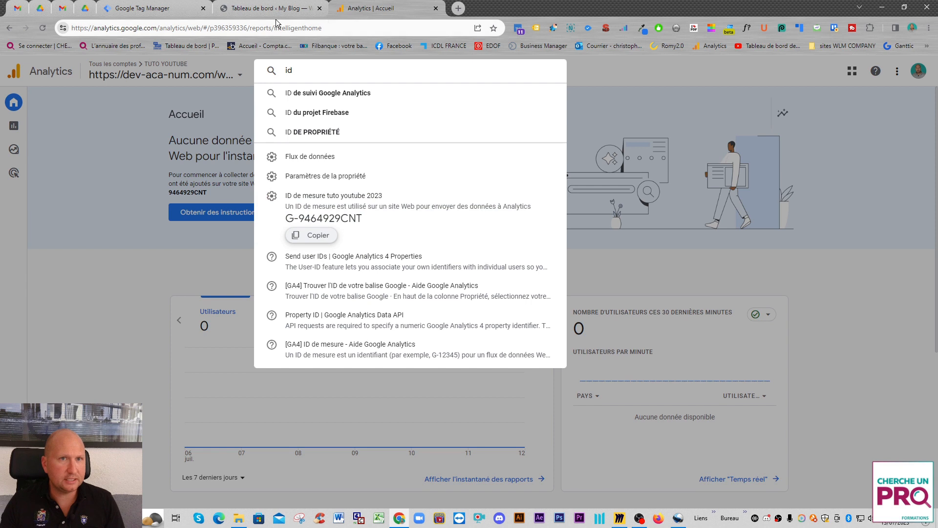
Step: Switch to Tag Manager, paste the copied measurement ID into the GA4 configuration tag, and save it with the All Pages trigger
click(168, 10)
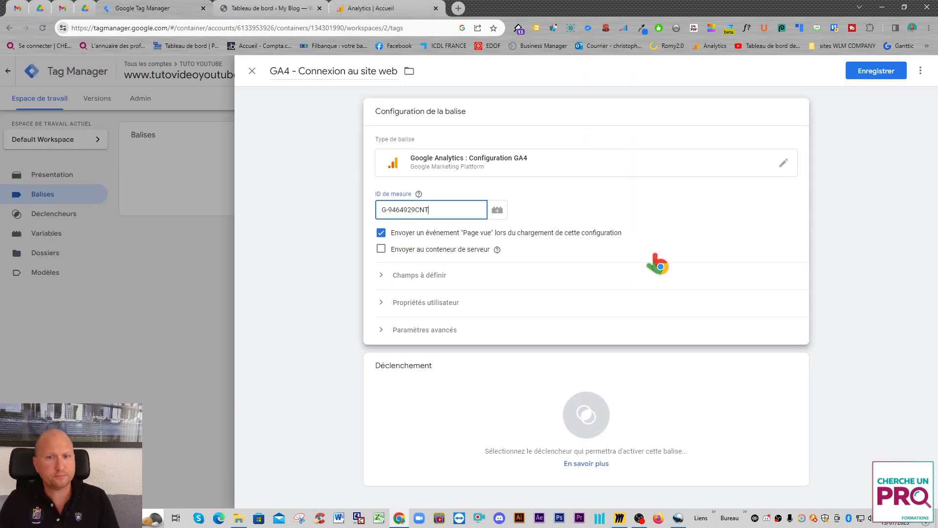
click(581, 215)
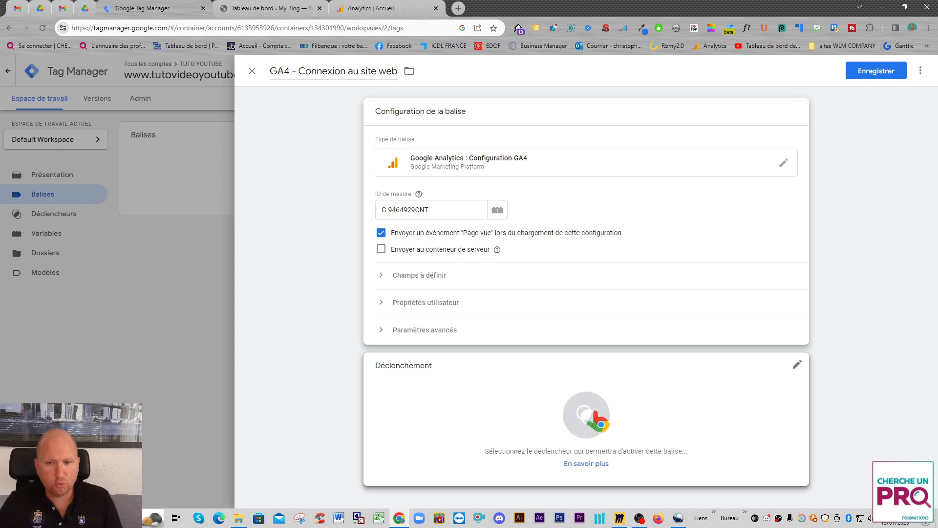
click(588, 413)
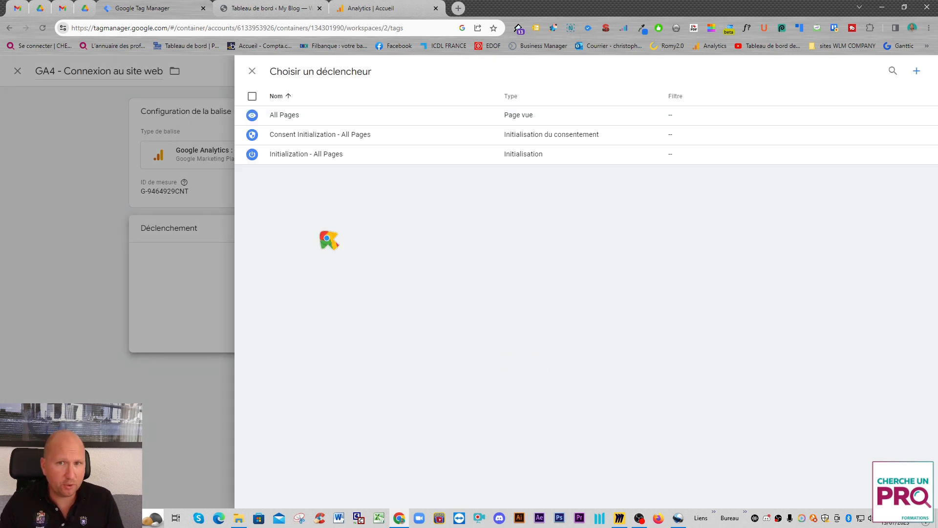
click(295, 122)
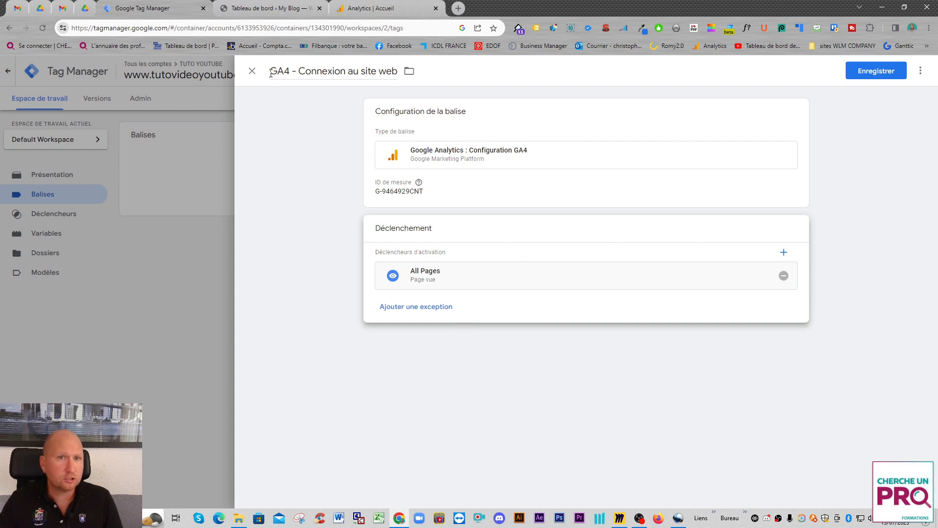
click(878, 73)
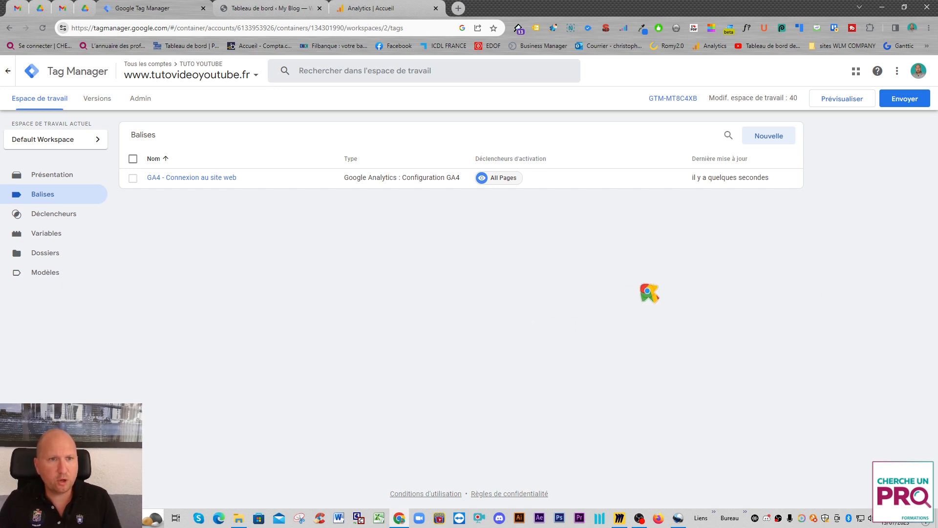
Step: Preview the container by connecting Tag Assistant to the WordPress site, using the site's base URL copied from its dashboard address
click(843, 100)
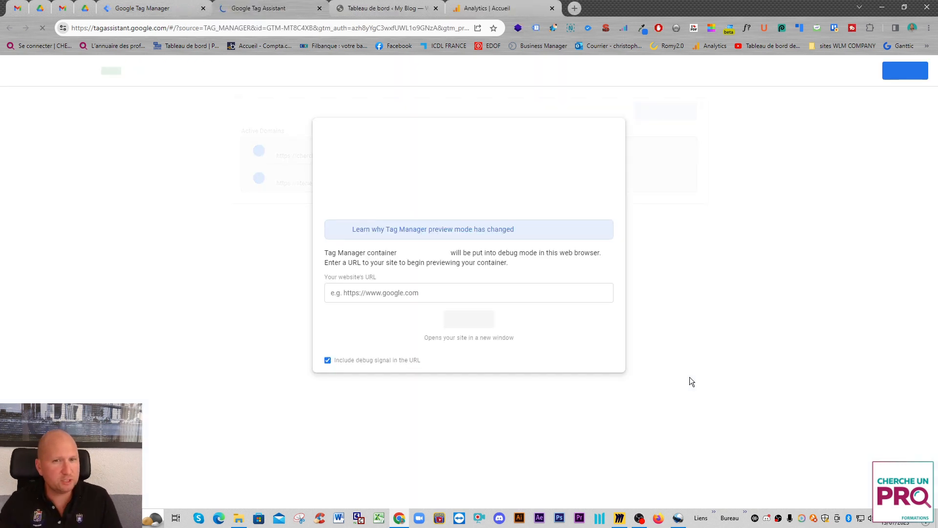
click(396, 291)
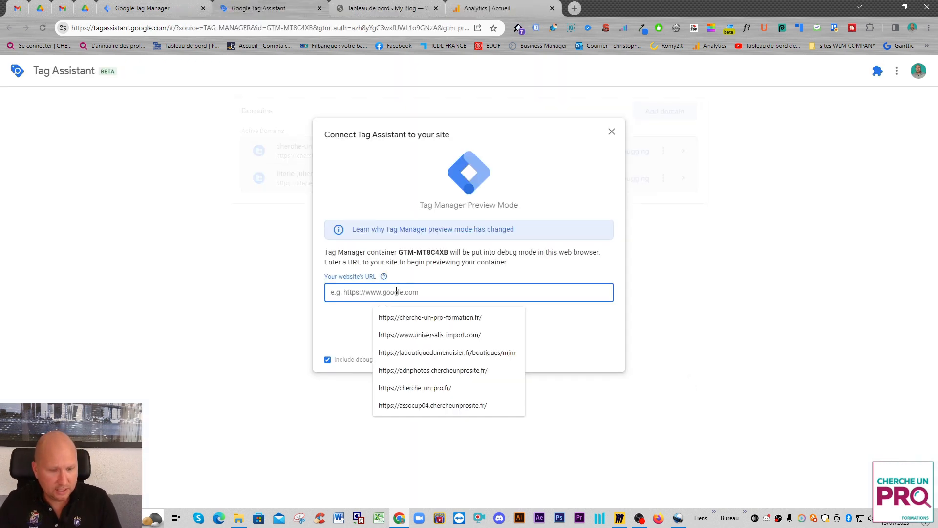
click(317, 243)
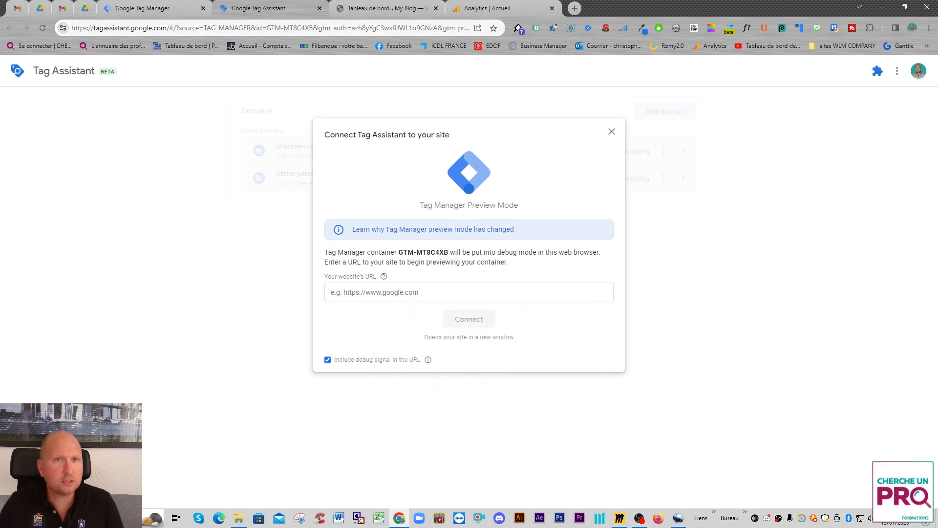
click(374, 12)
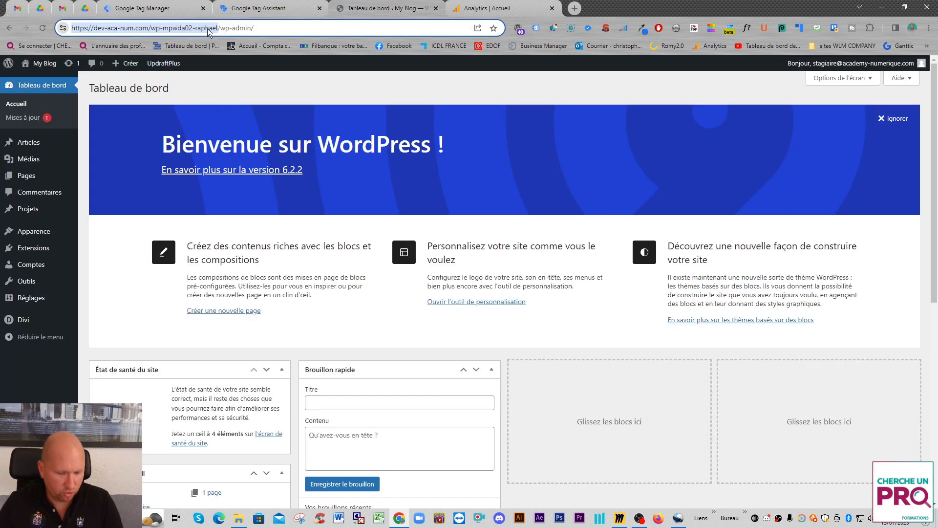
click(148, 8)
click(254, 9)
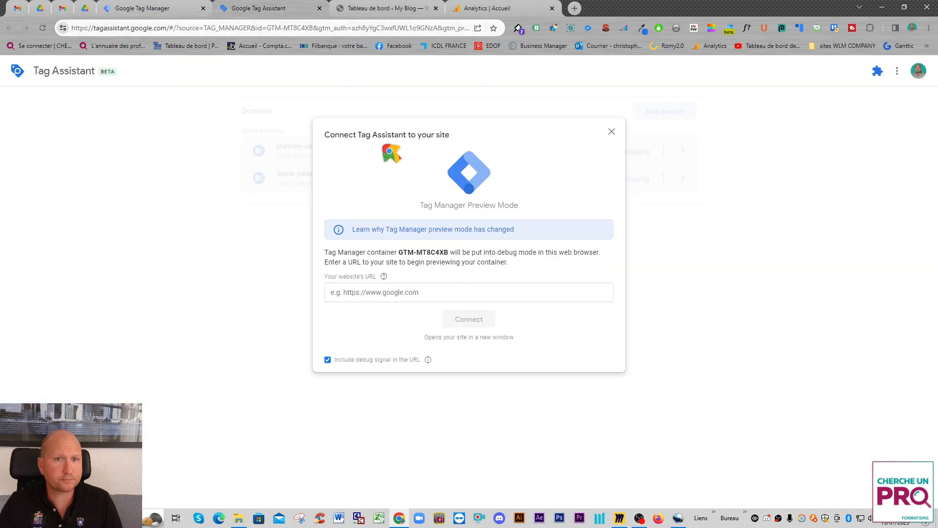
click(383, 293)
key(ctrl+v)
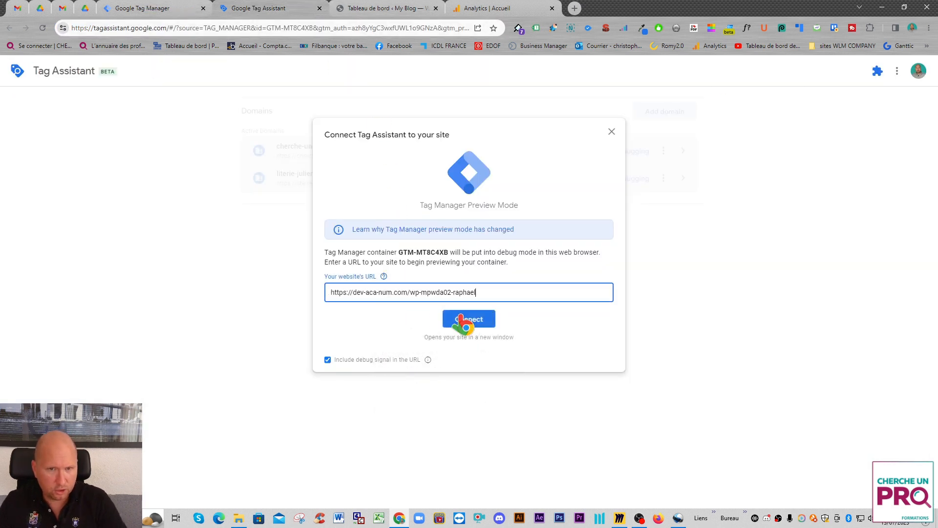
click(482, 323)
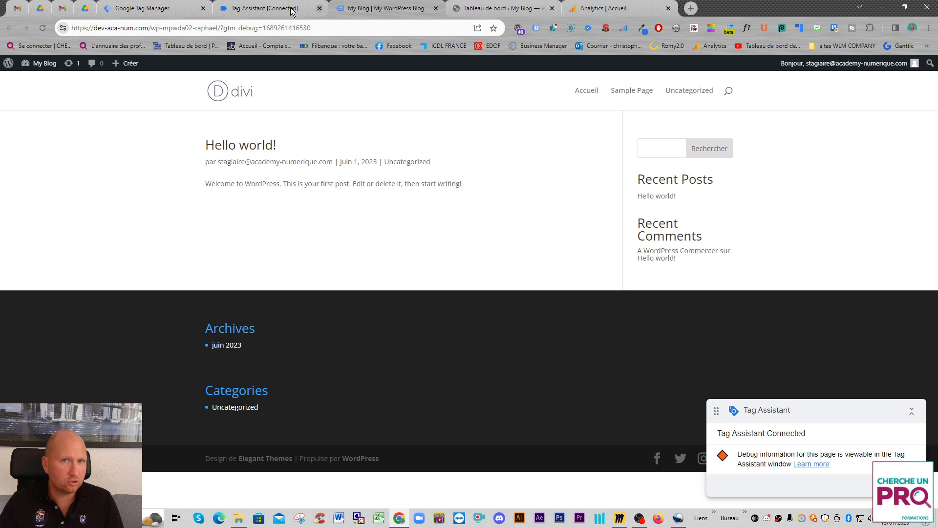
Step: Check in the Tag Assistant summary whether the GA4 - Connexion au site web tag fires, comparing it with the previewed blog page
click(270, 11)
click(457, 242)
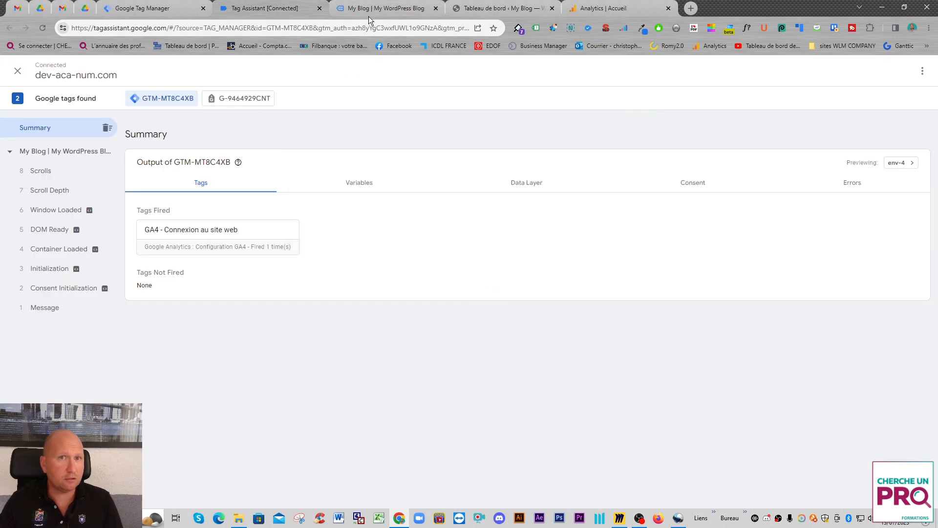
click(389, 10)
click(268, 10)
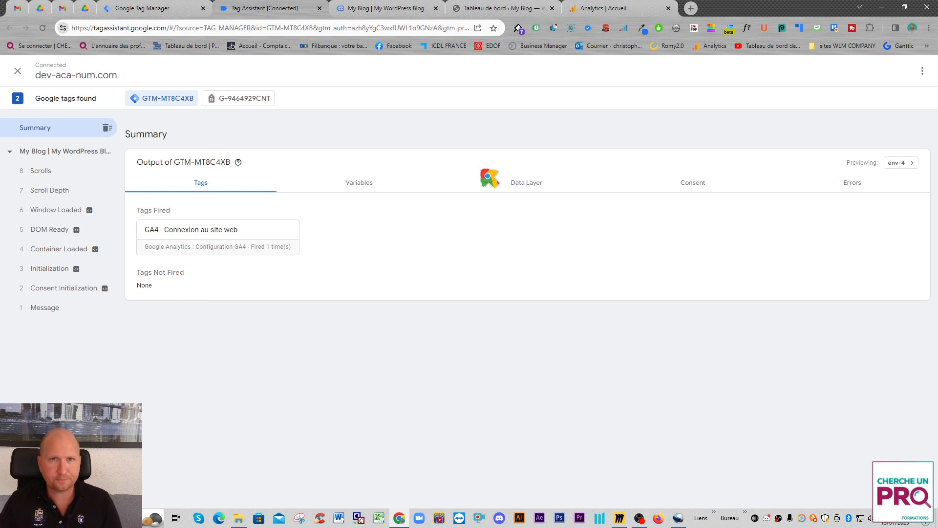
click(376, 8)
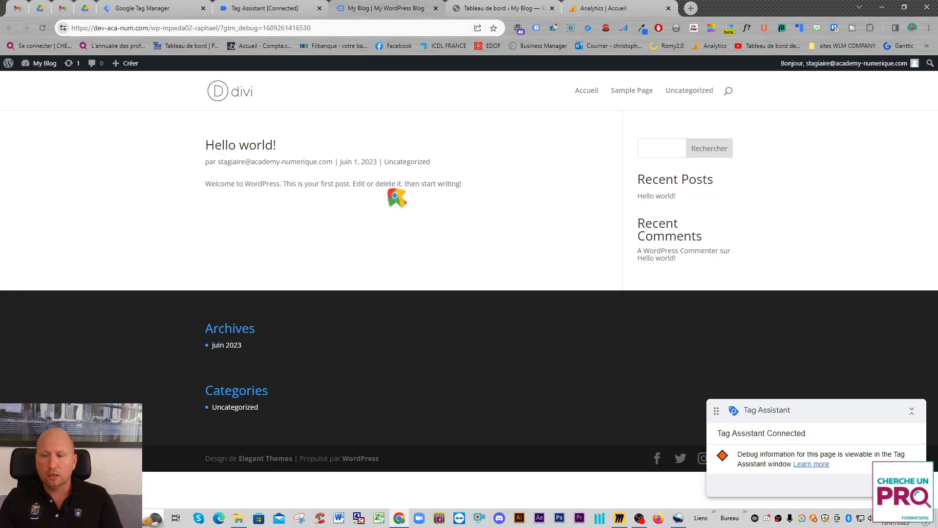
click(286, 8)
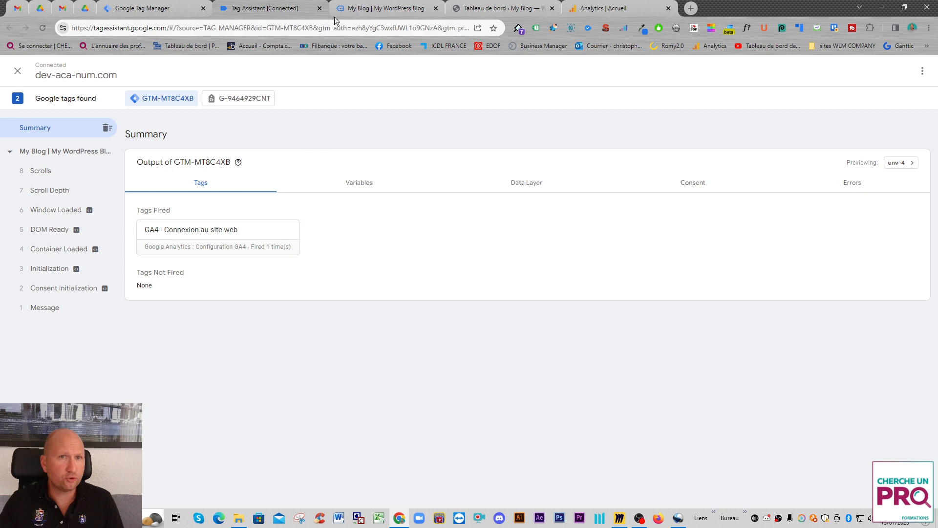
click(386, 9)
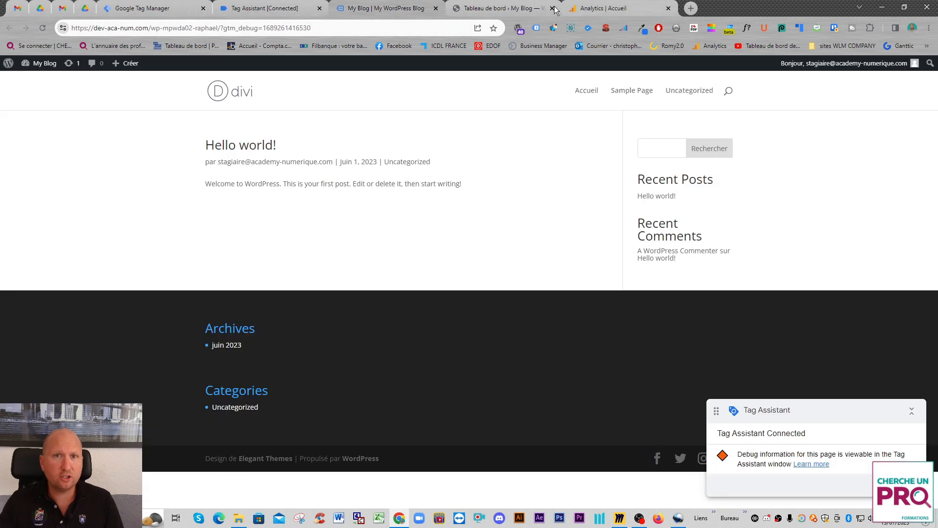
Step: Switch to Google Analytics, open the Temps réel report and examine its users, page views and event counts
click(611, 12)
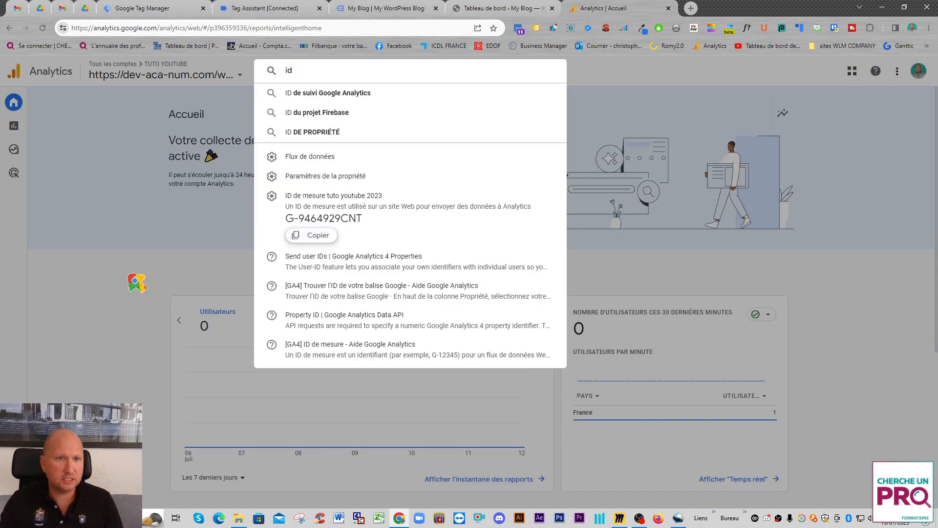
click(88, 299)
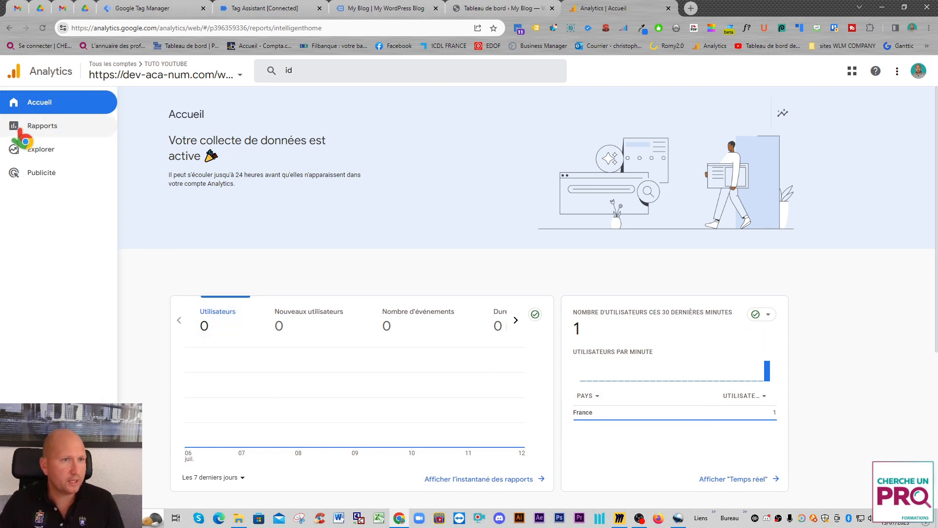
click(43, 128)
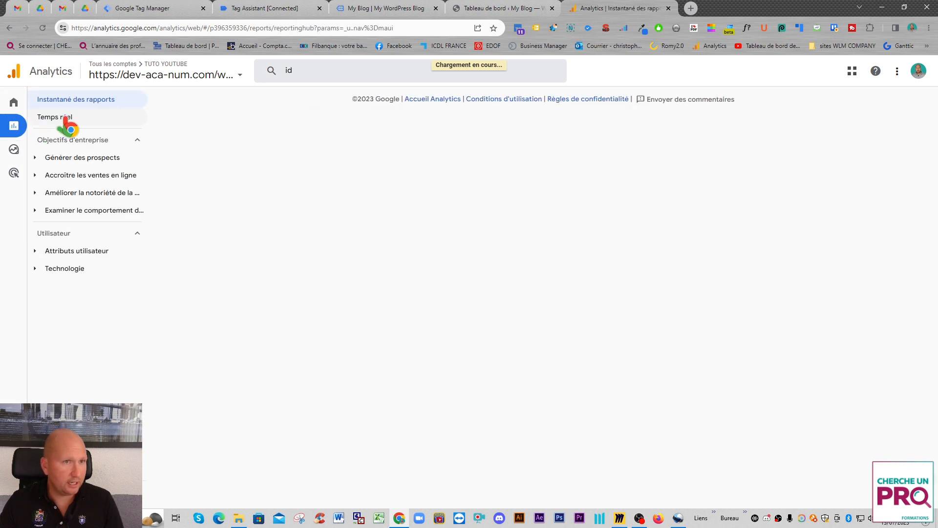
click(66, 118)
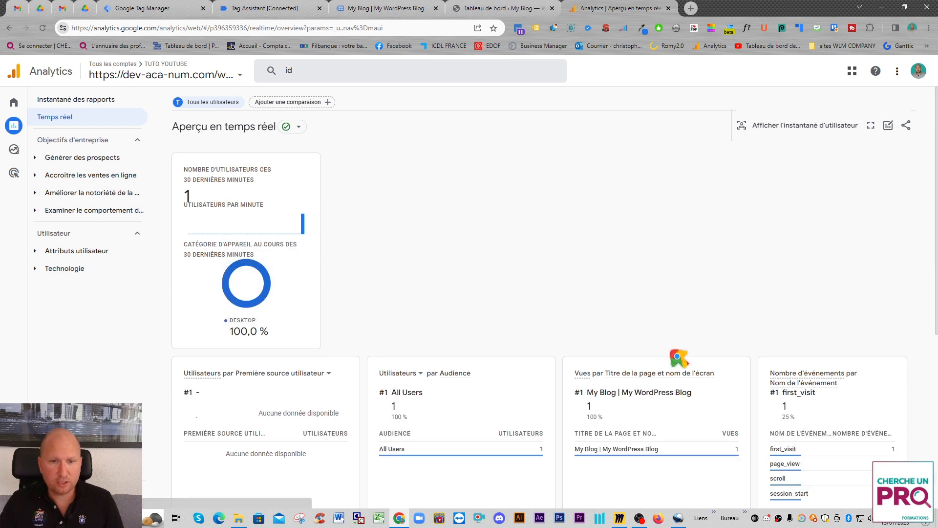
scroll(859, 360, down, 2)
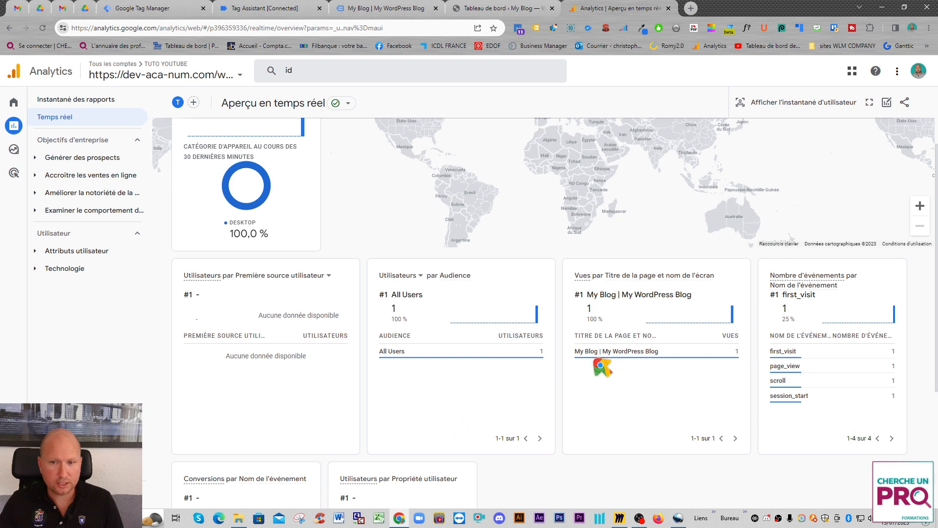
mouse_move(812, 364)
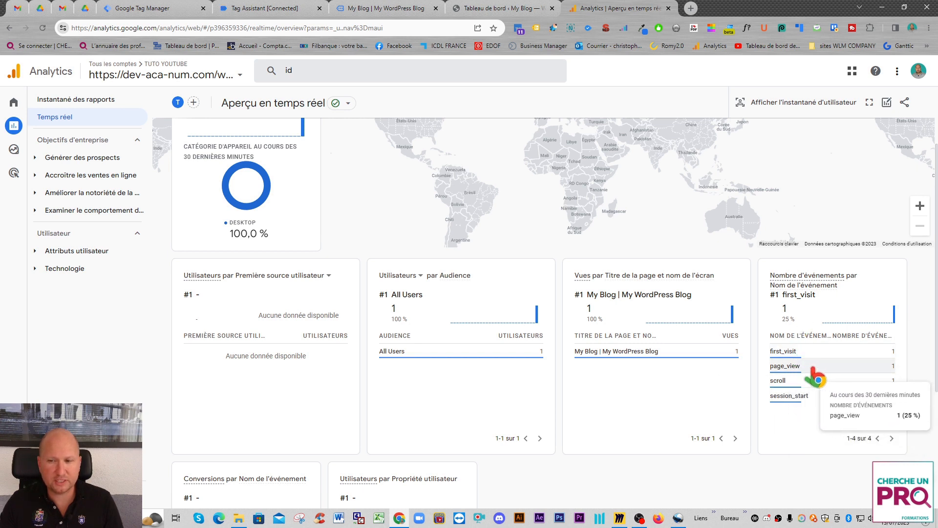
scroll(642, 390, up, 2)
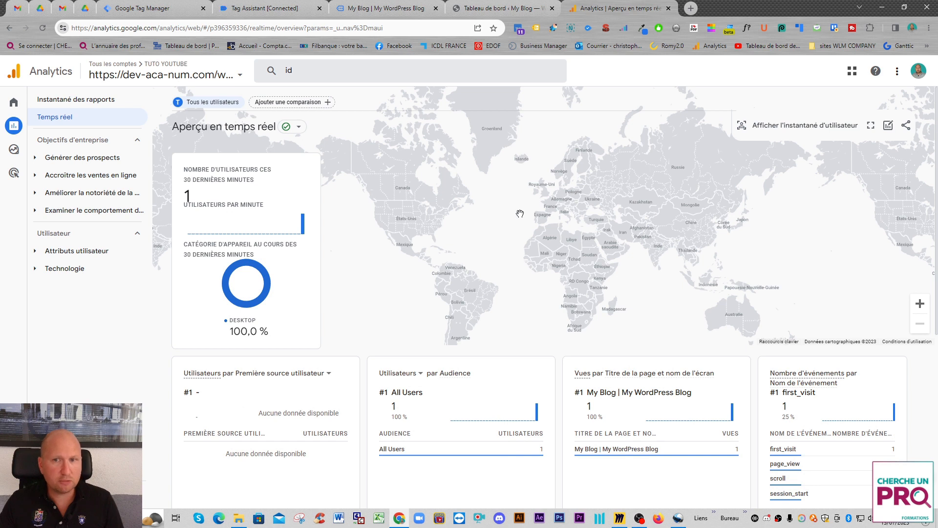
Step: Switch to the previewed WordPress site and open its Sample Page to generate another page view
click(384, 9)
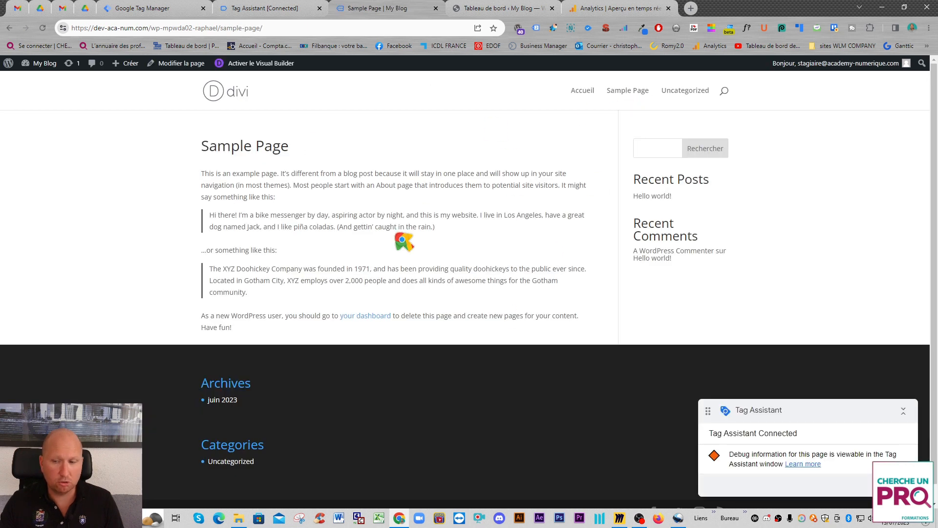
scroll(401, 239, down, 2)
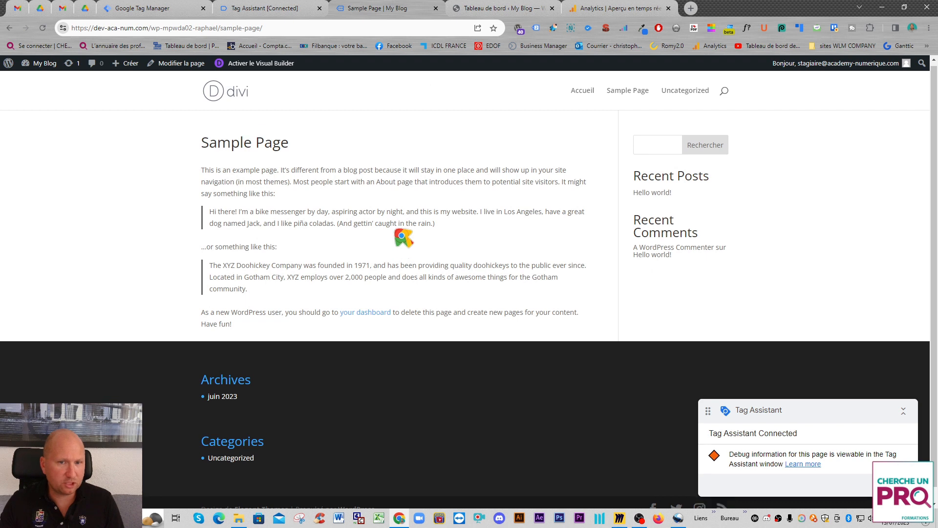
scroll(402, 242, up, 2)
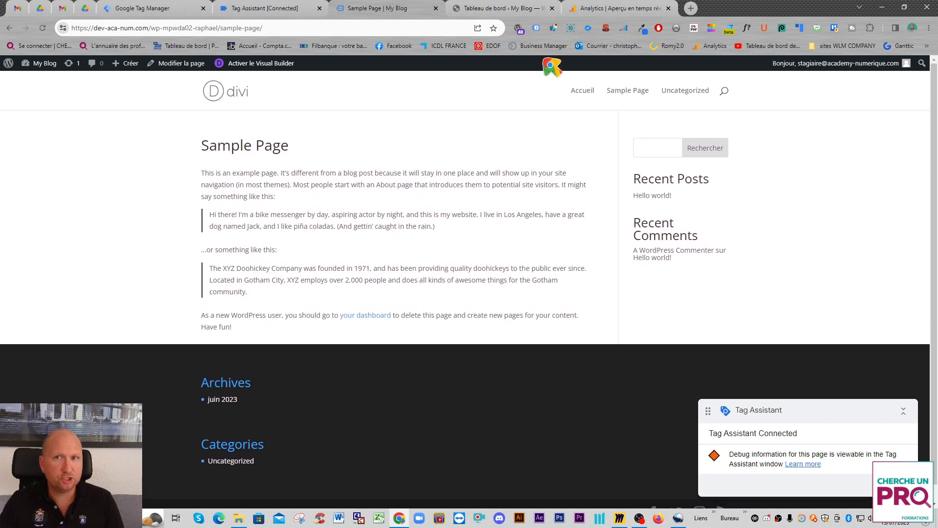
Step: Check the Sample Page visit in the Analytics real-time report and in the Tag Assistant summary
click(611, 11)
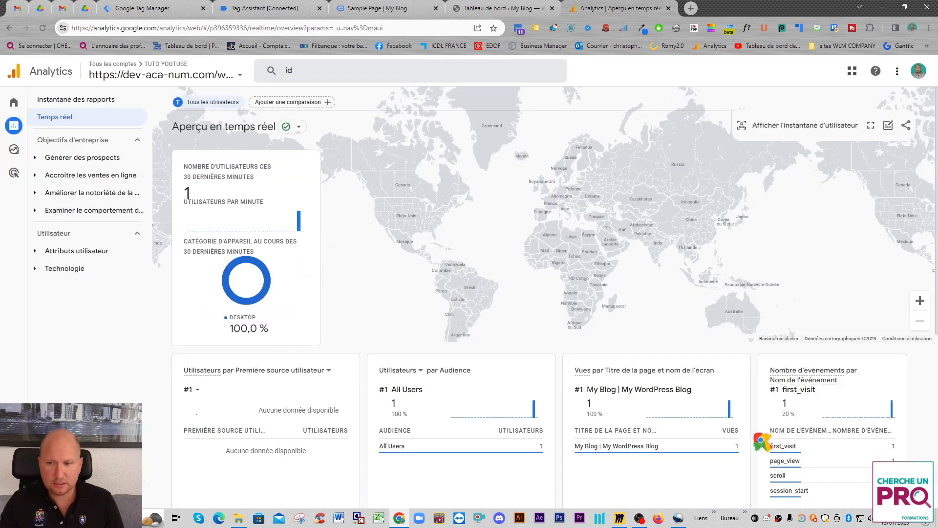
scroll(743, 445, down, 2)
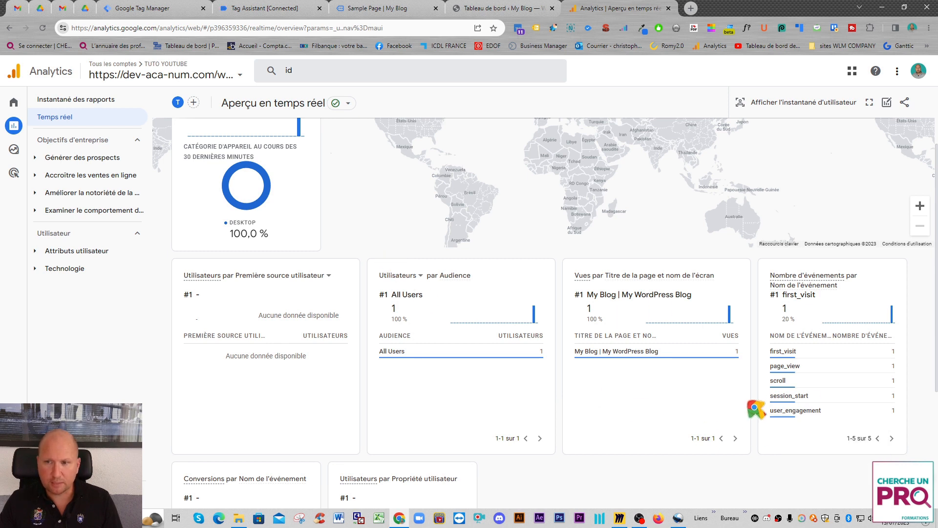
click(274, 12)
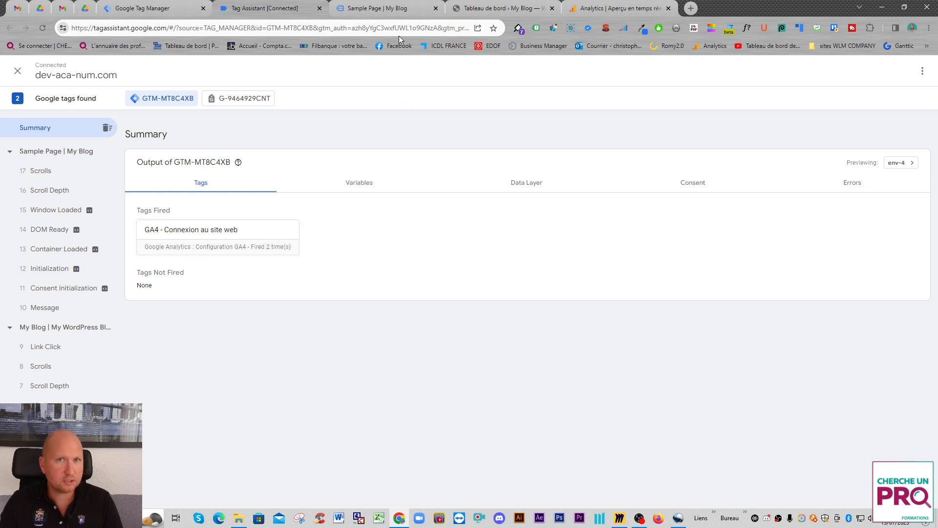
click(600, 10)
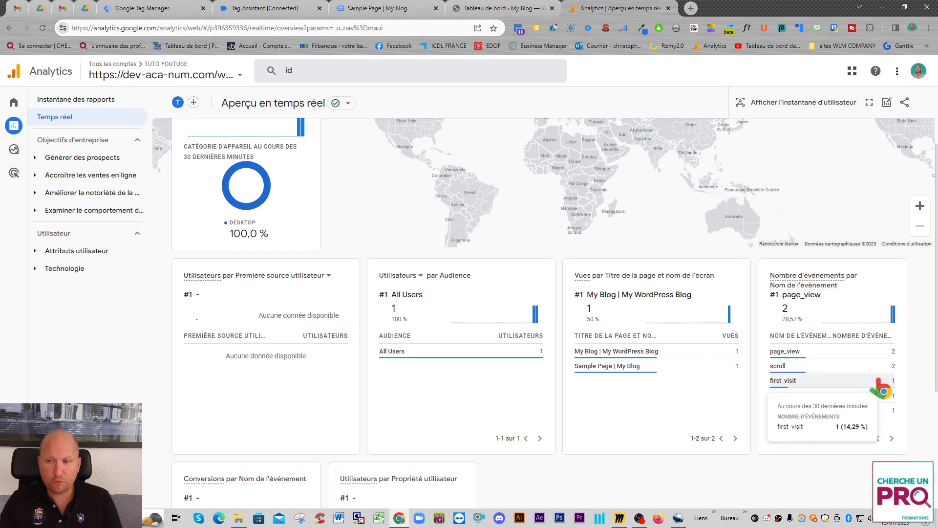
mouse_move(606, 368)
scroll(630, 371, up, 2)
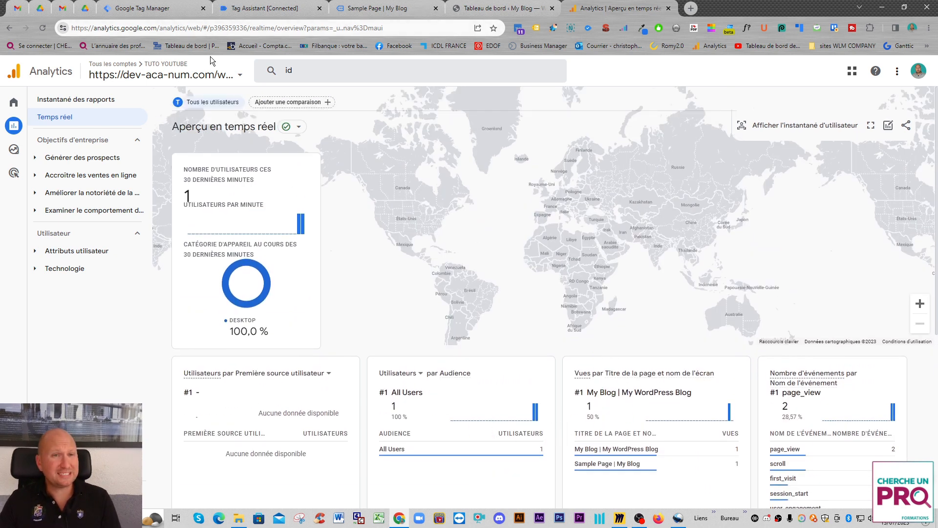
Step: Close the previewed site page and the Tag Assistant session
click(416, 8)
click(436, 8)
click(294, 12)
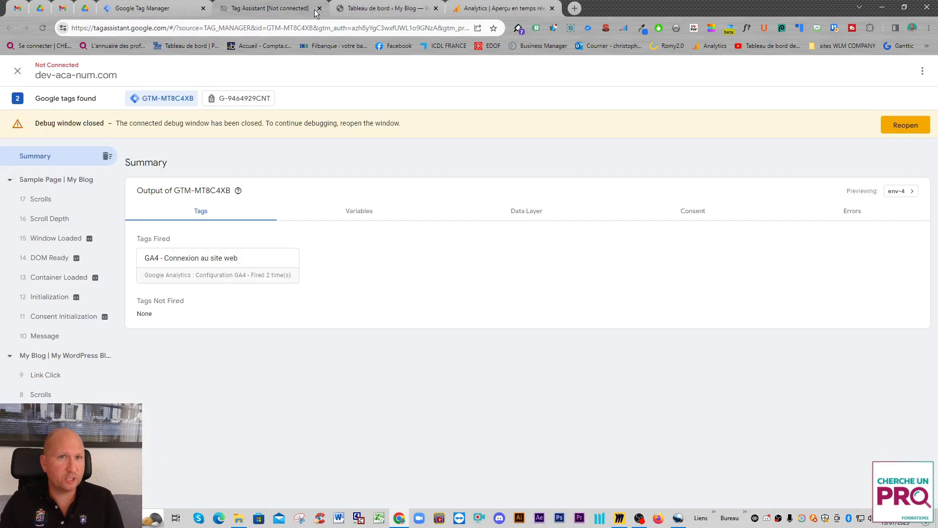
click(319, 8)
Step: In Google Tag Manager, submit the workspace changes as a version named "connexion GA4 au site web", publish it to Live and close the version details
click(161, 8)
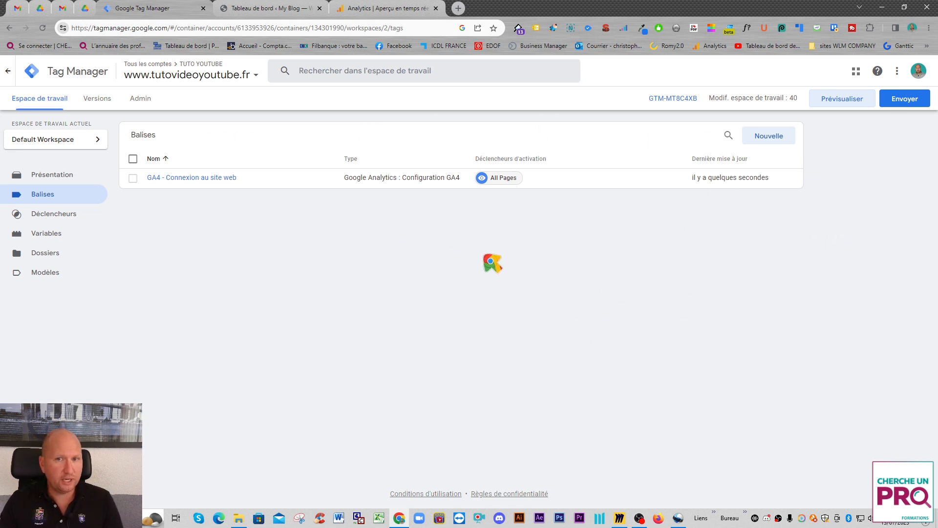
click(905, 100)
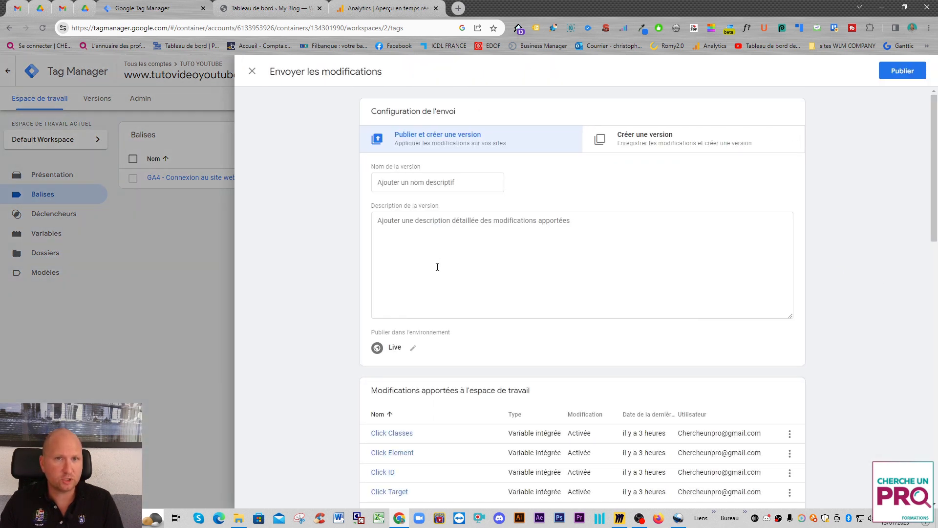
click(420, 180)
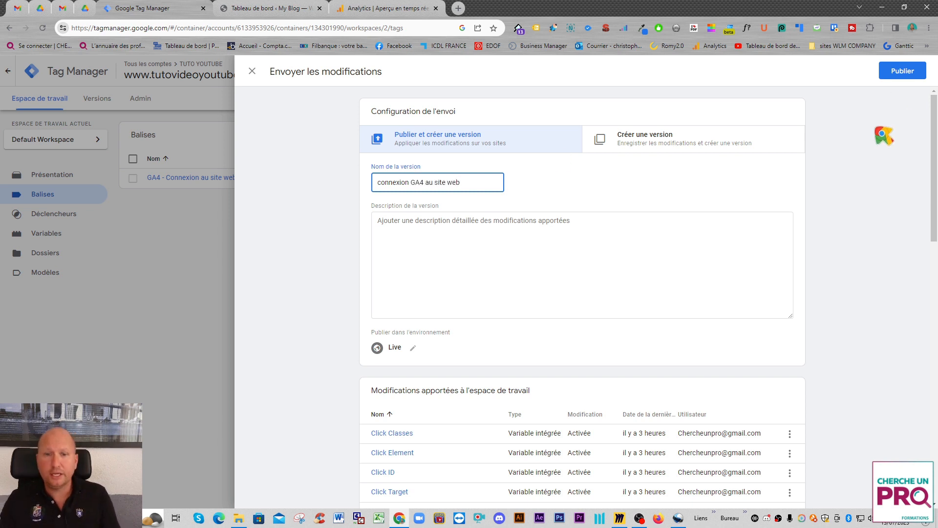
click(903, 71)
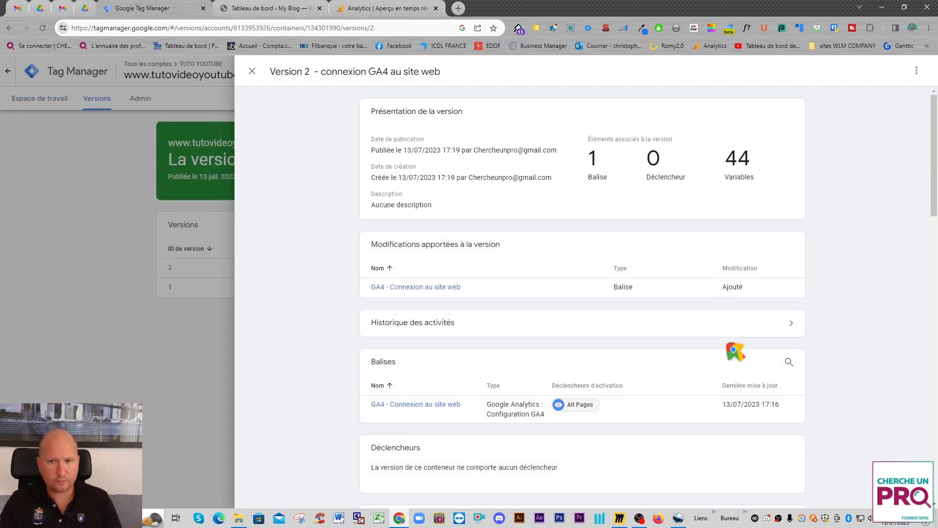
click(252, 71)
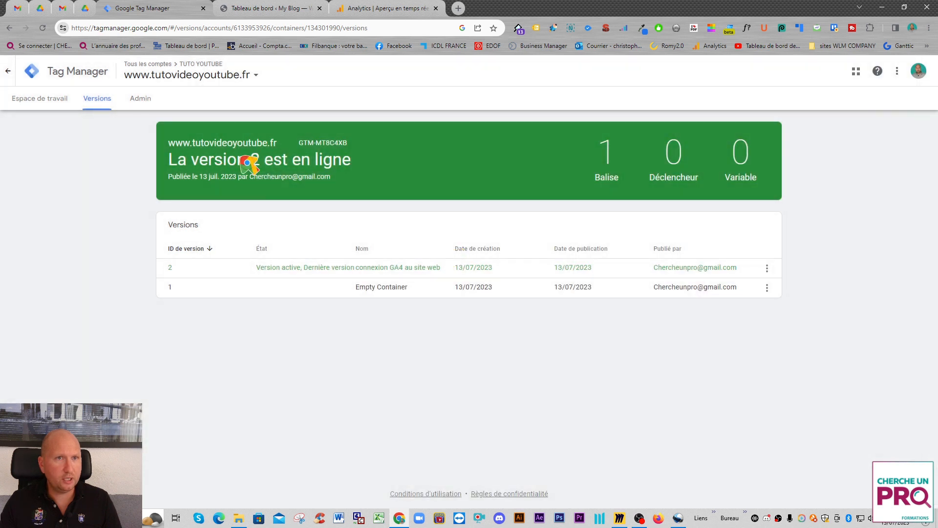
Step: Switch to the WordPress dashboard, open the site's public home page and enable Tag Assistant Legacy on it
click(283, 10)
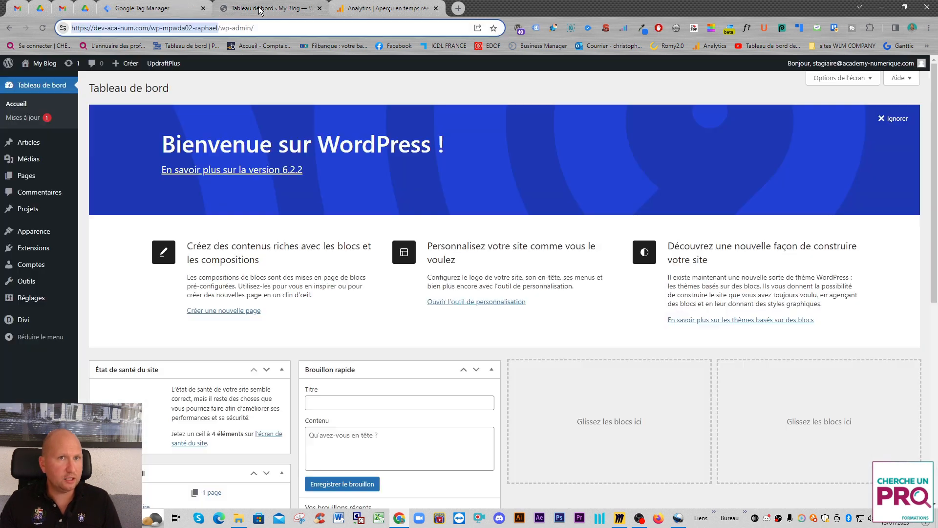
click(45, 64)
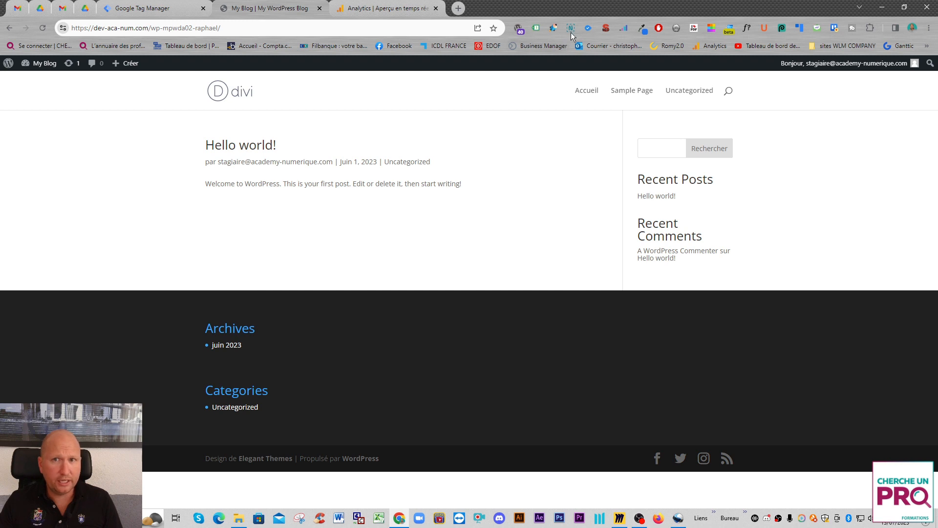
click(536, 29)
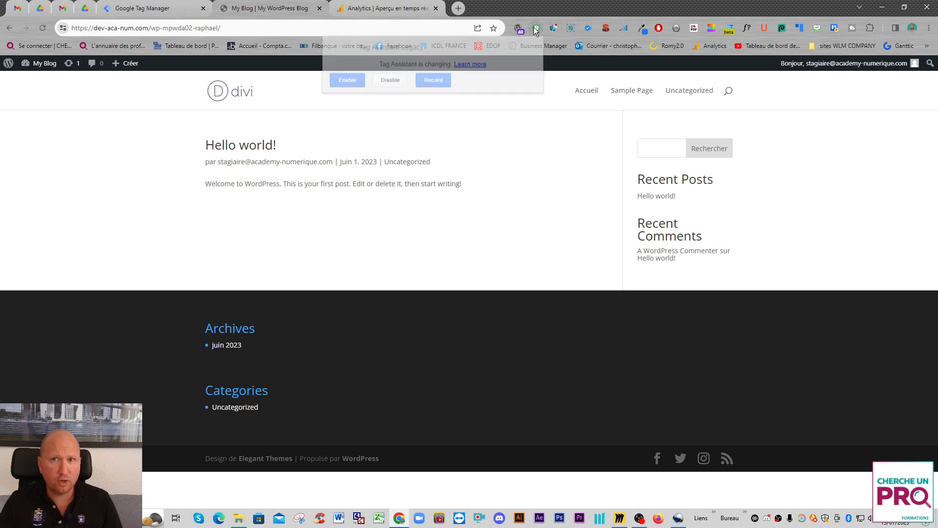
click(569, 183)
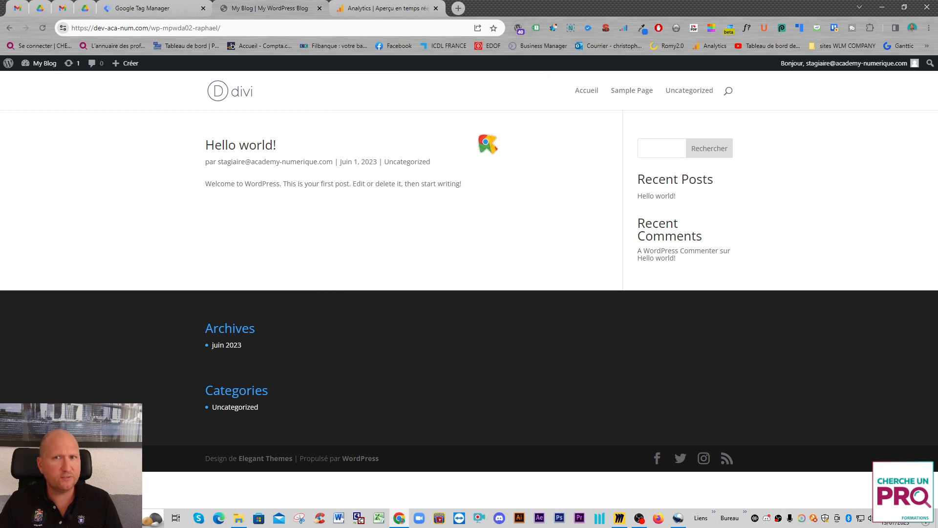
Step: Check in Tag Assistant Legacy which Google tags are detected on the published home page
click(536, 28)
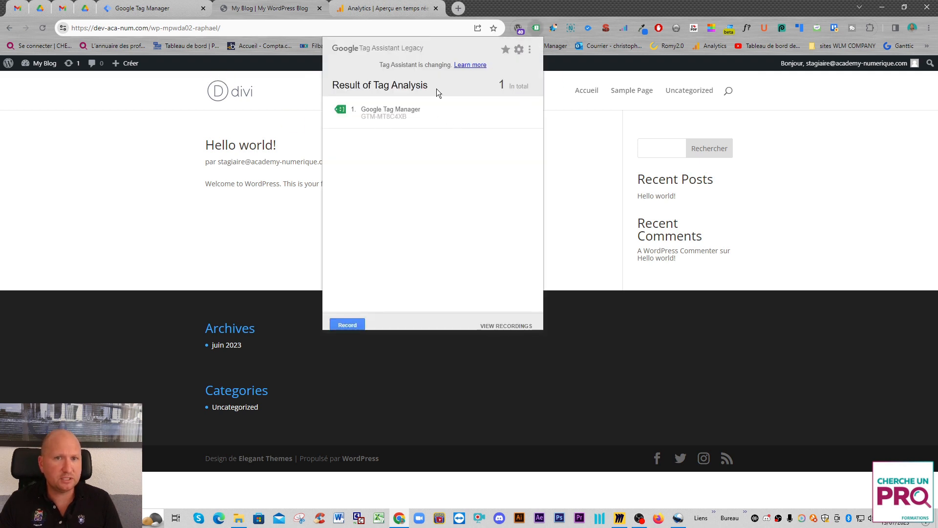
click(536, 29)
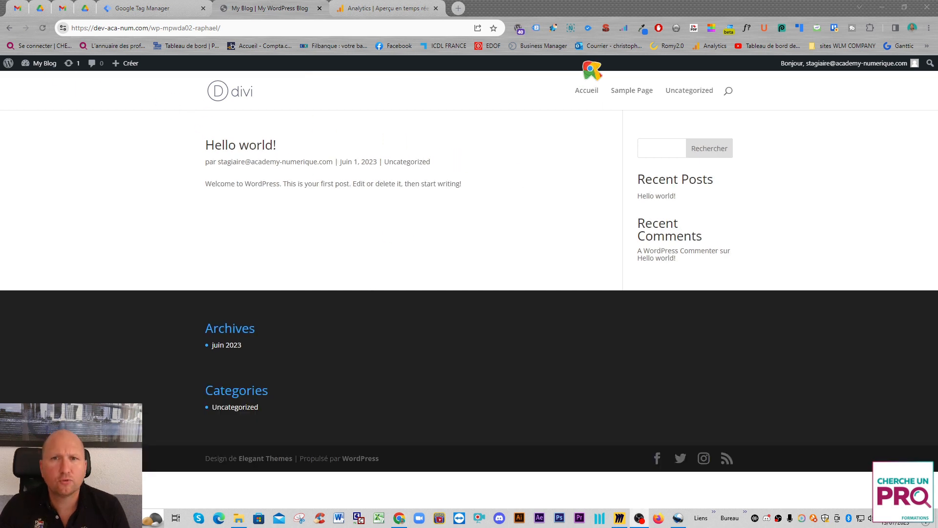
click(536, 29)
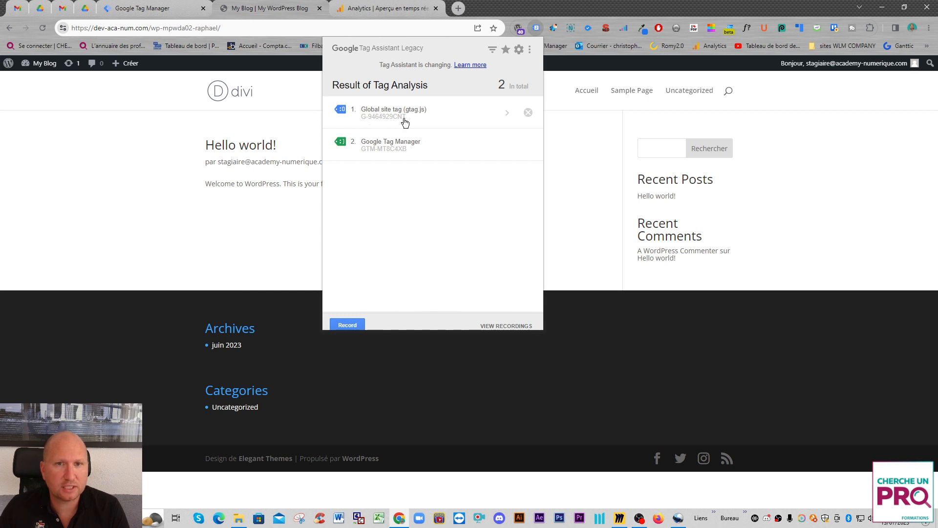
click(536, 29)
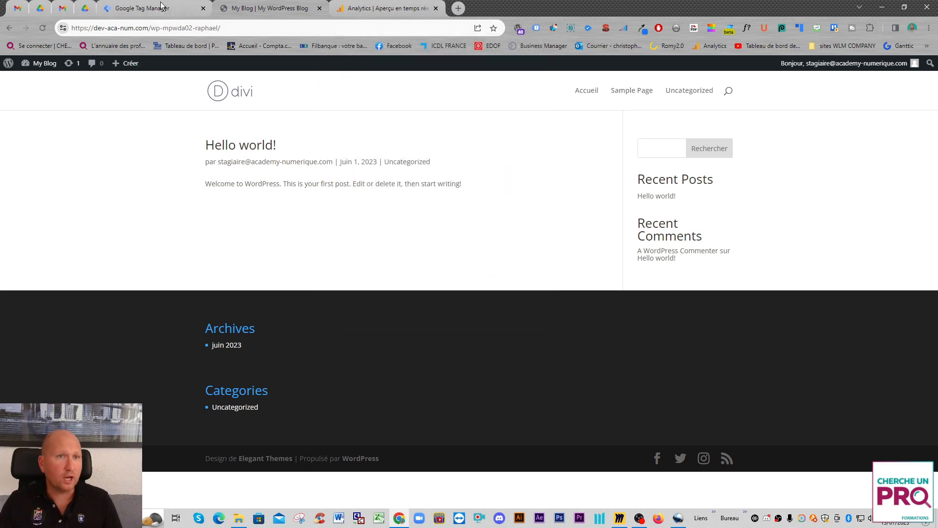
Step: Switch to Google Analytics and examine the real-time overview of users, page views and events
click(396, 7)
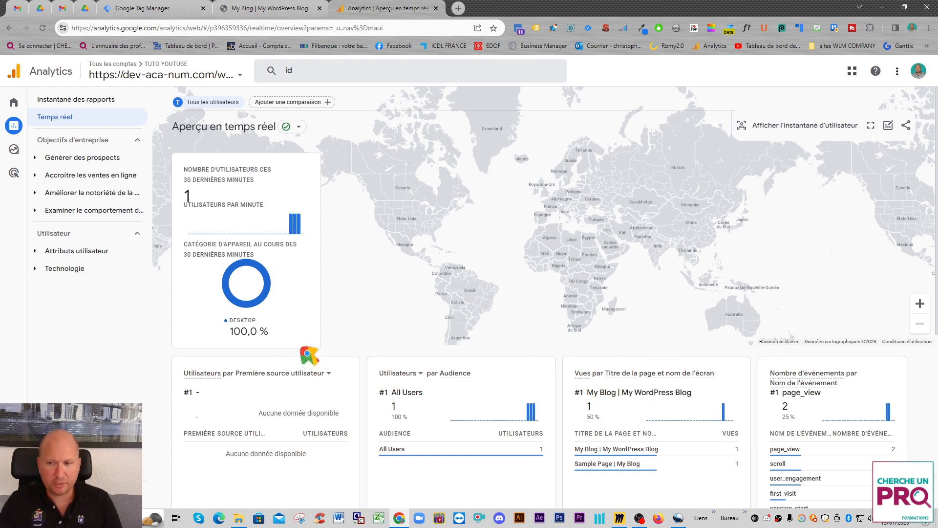
mouse_move(268, 299)
scroll(268, 299, down, 1)
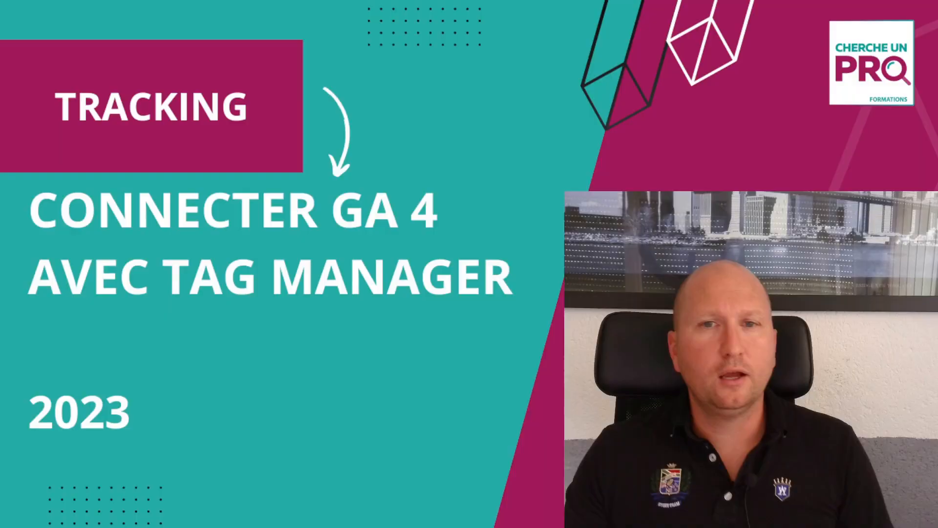